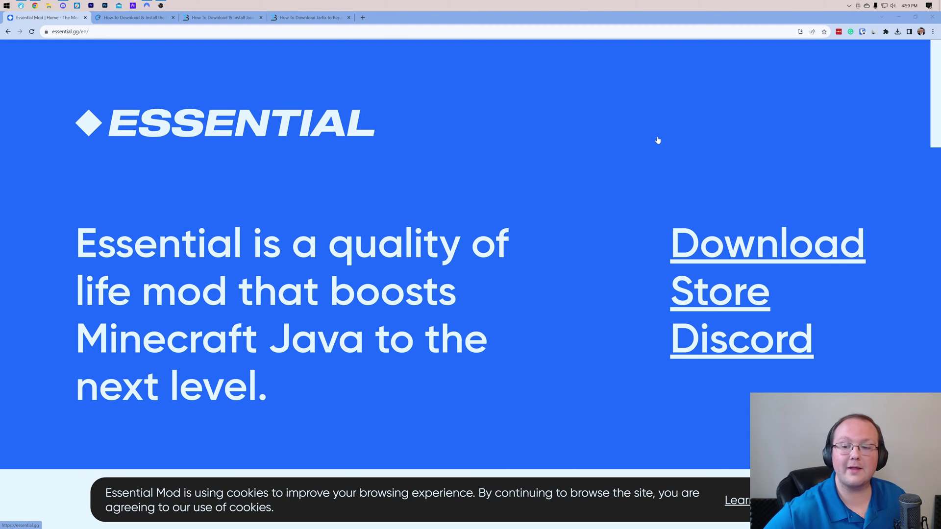
Open the Essential mod's download page and download its Fabric file for MC 1.20.2.
scroll(657, 140, down, 8)
scroll(462, 160, up, 5)
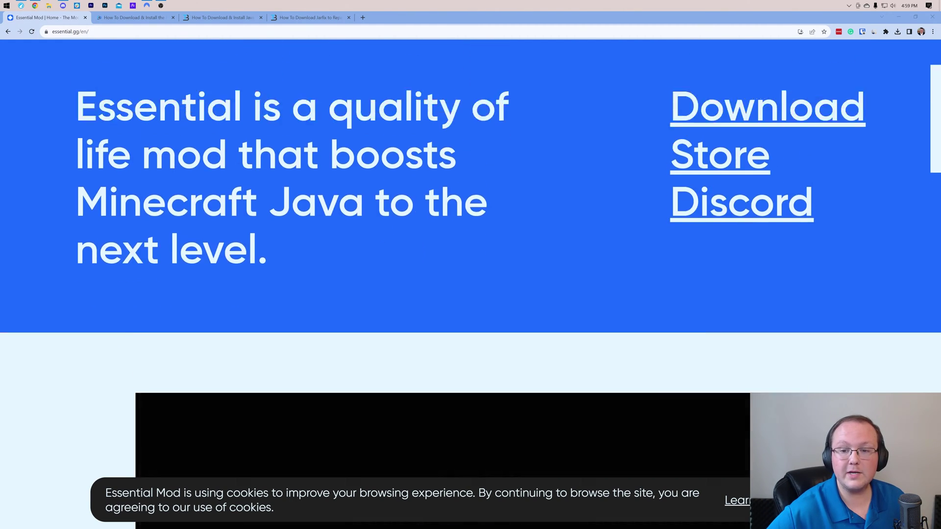
scroll(686, 243, up, 3)
click(686, 243)
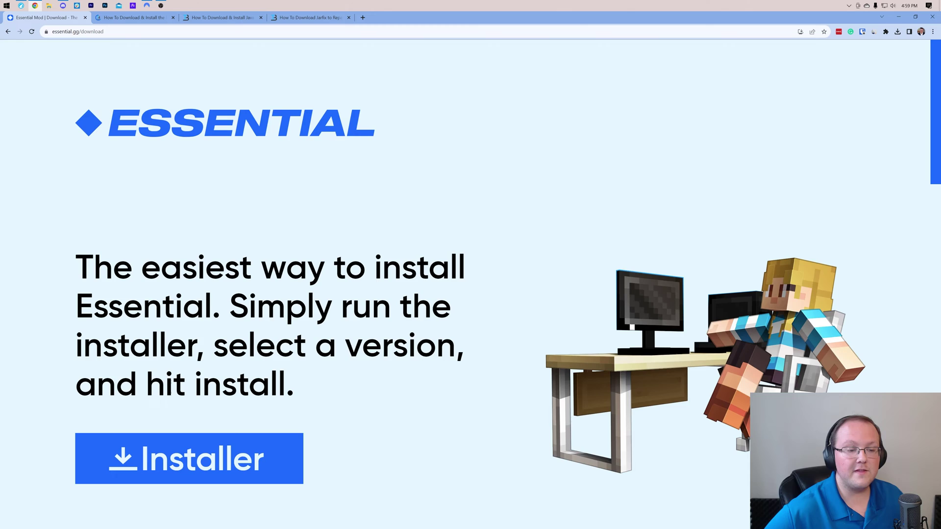
scroll(320, 260, down, 8)
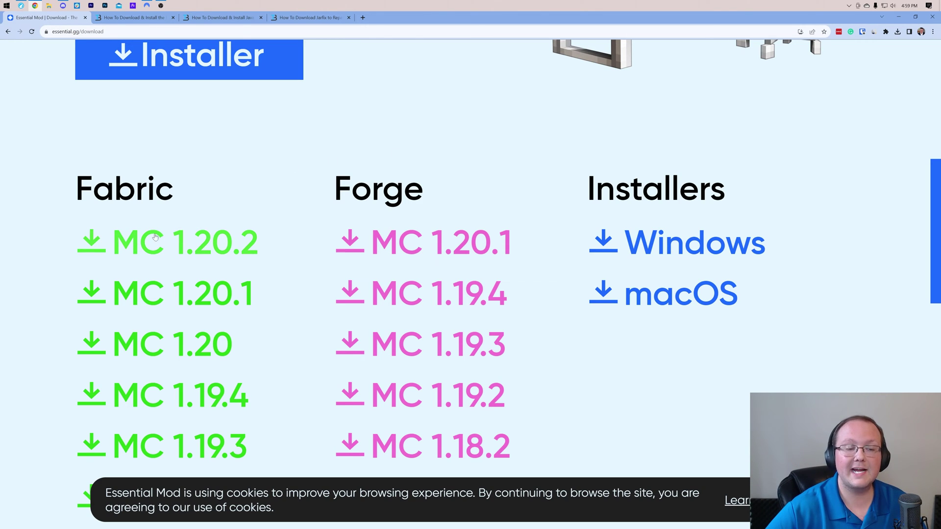
click(428, 243)
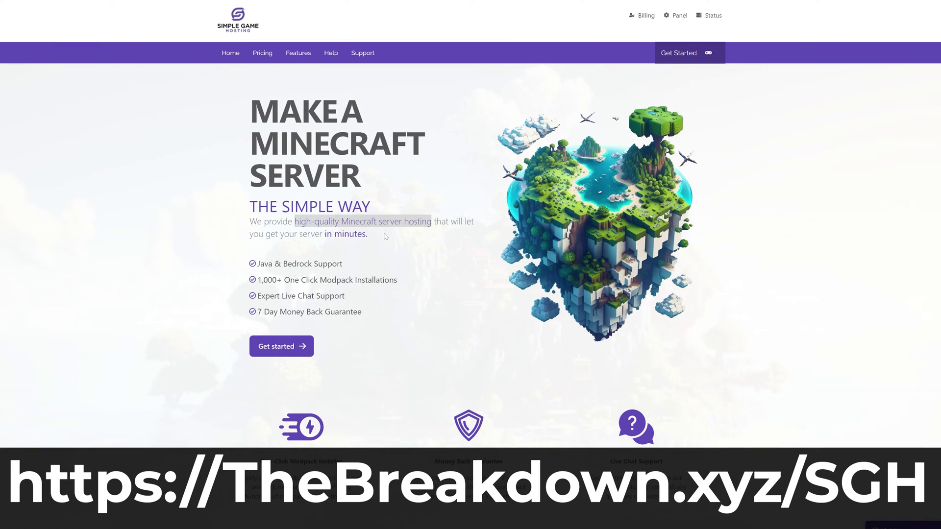
Review the SimpleGameHosting home page features, including expert live chat support and the one-click modpack installer.
drag(257, 296, 345, 297)
scroll(362, 299, down, 4)
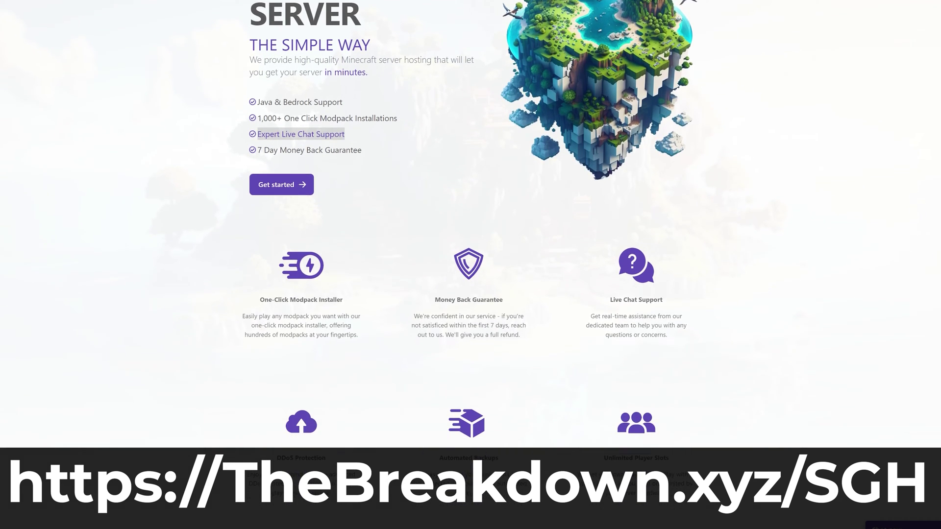
drag(260, 260, 345, 262)
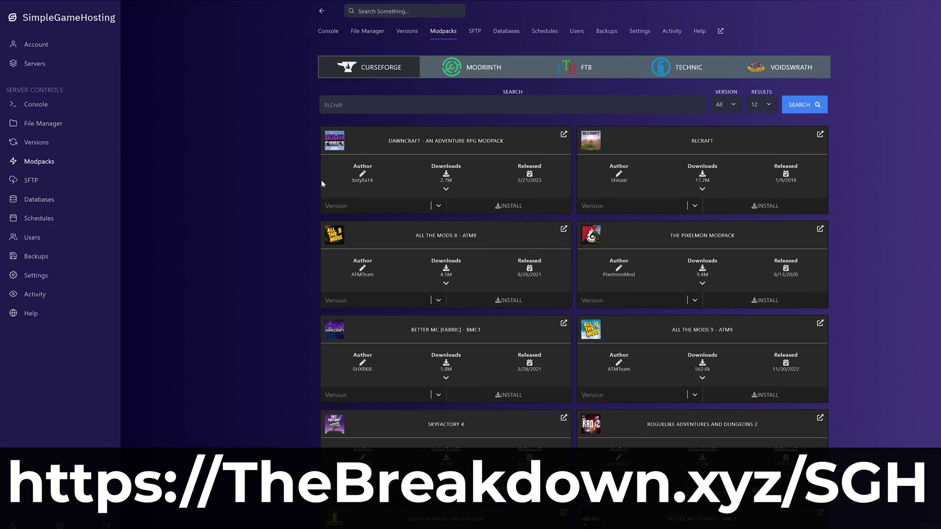
Try to install the DawnCraft modpack in version 1.27_hf on the server.
click(374, 208)
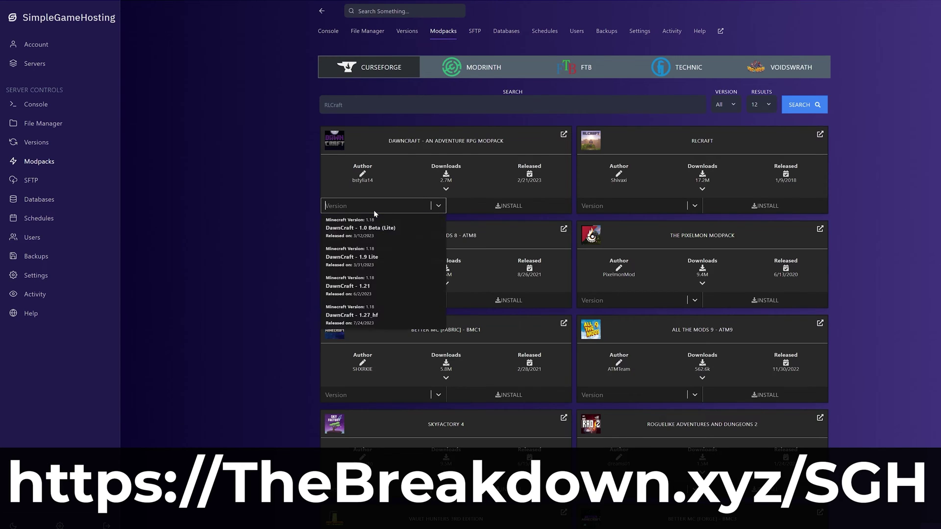
click(377, 319)
click(505, 211)
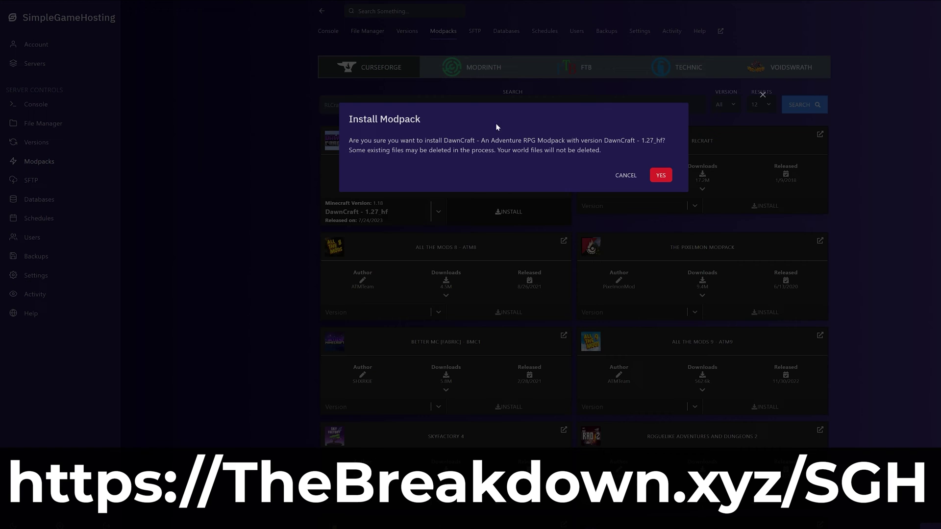
click(625, 176)
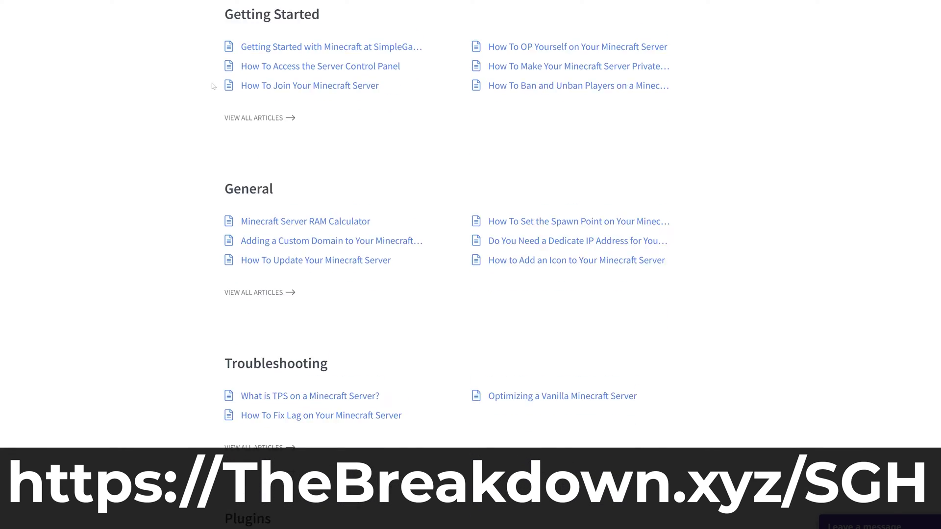
Read the help center guide on setting up modpacks, including its RAM recommendations and control panel login.
scroll(206, 77, down, 5)
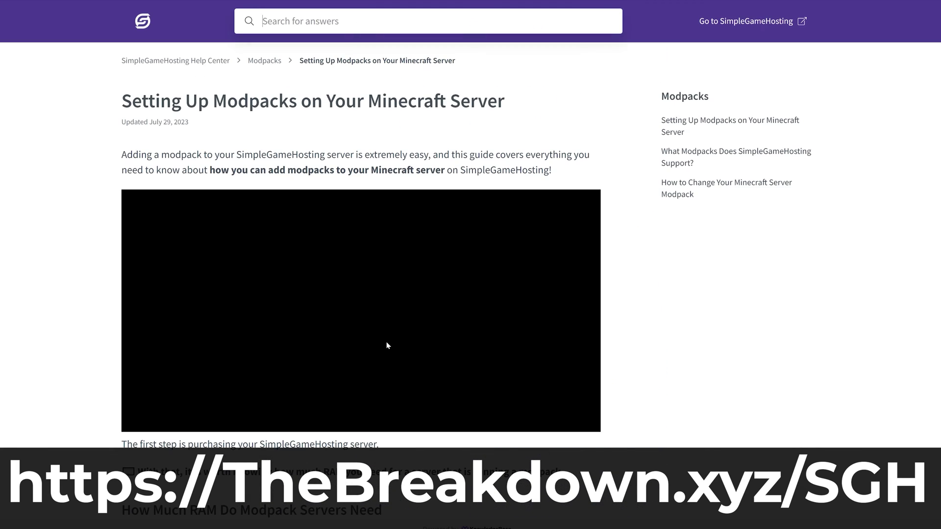
scroll(107, 277, down, 3)
scroll(107, 277, down, 8)
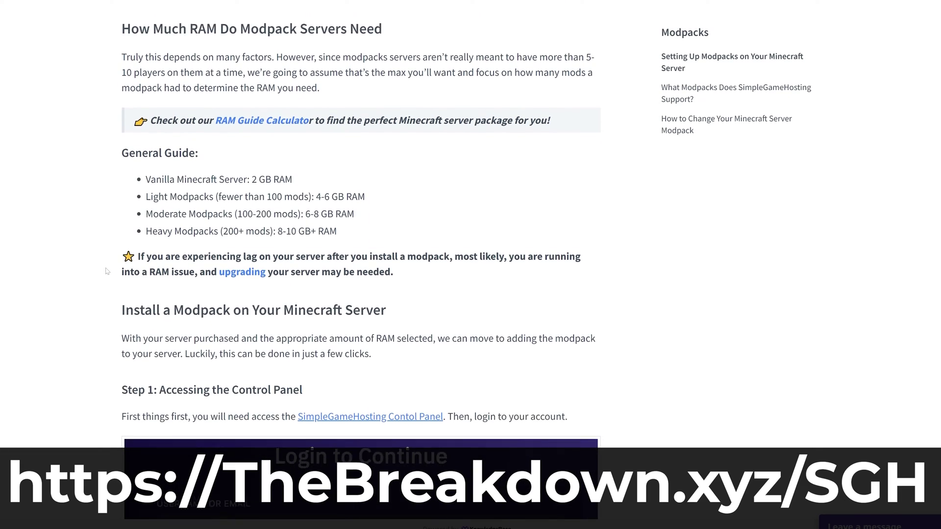
scroll(106, 268, down, 7)
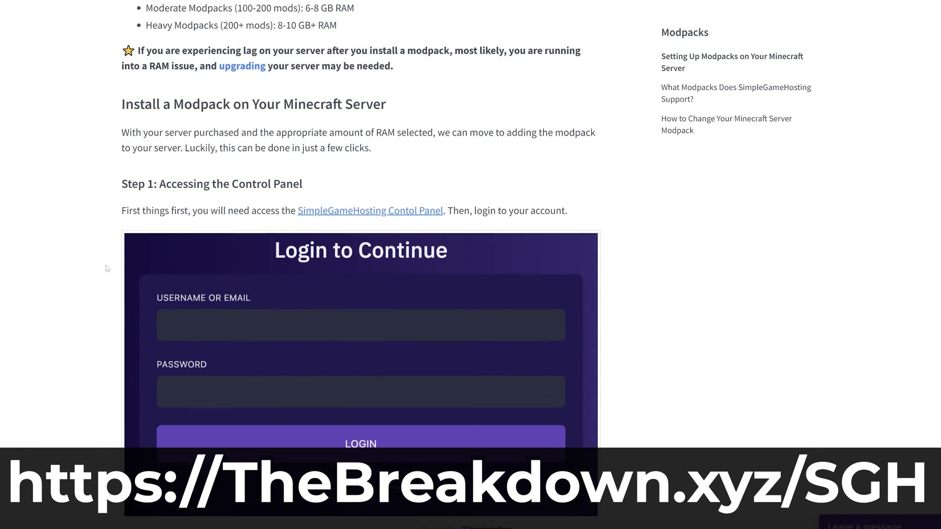
scroll(107, 268, down, 2)
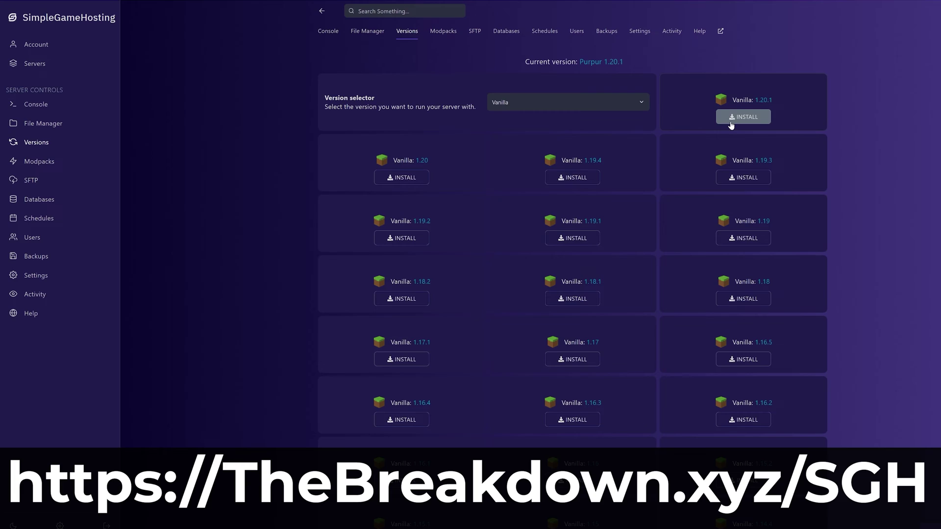
Try to install Vanilla 1.20.1 as the server version.
click(743, 116)
click(614, 183)
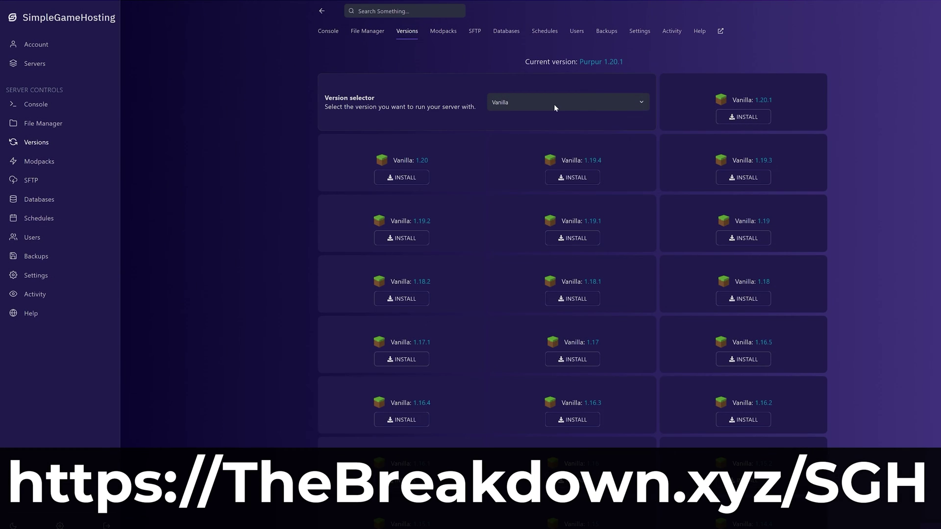
click(747, 118)
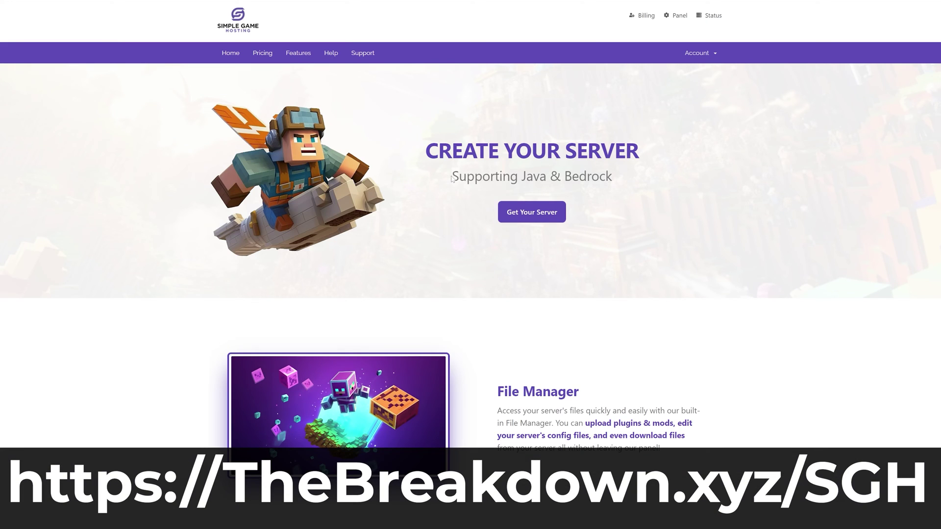
Look through the hosting features page, from Java and Bedrock support to the easy-to-install modpacks section.
drag(451, 176, 617, 176)
scroll(276, 124, down, 10)
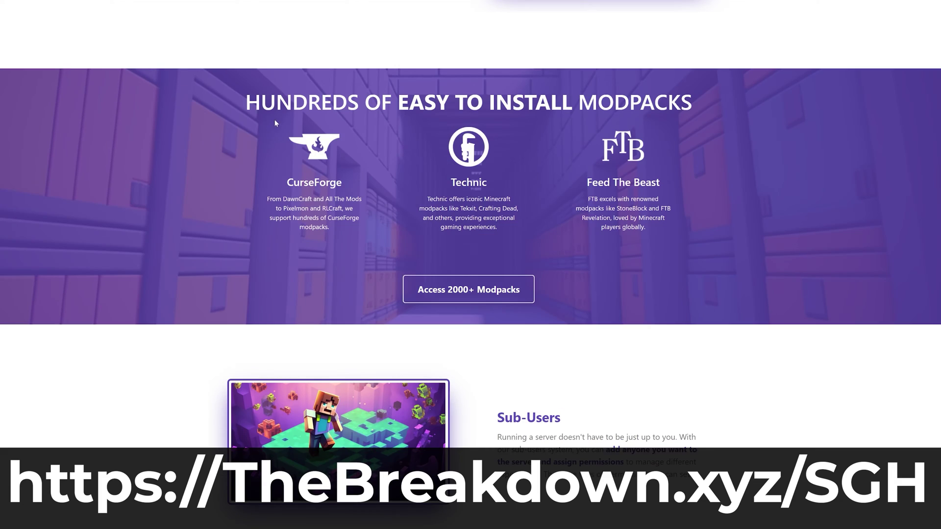
drag(694, 108, 252, 120)
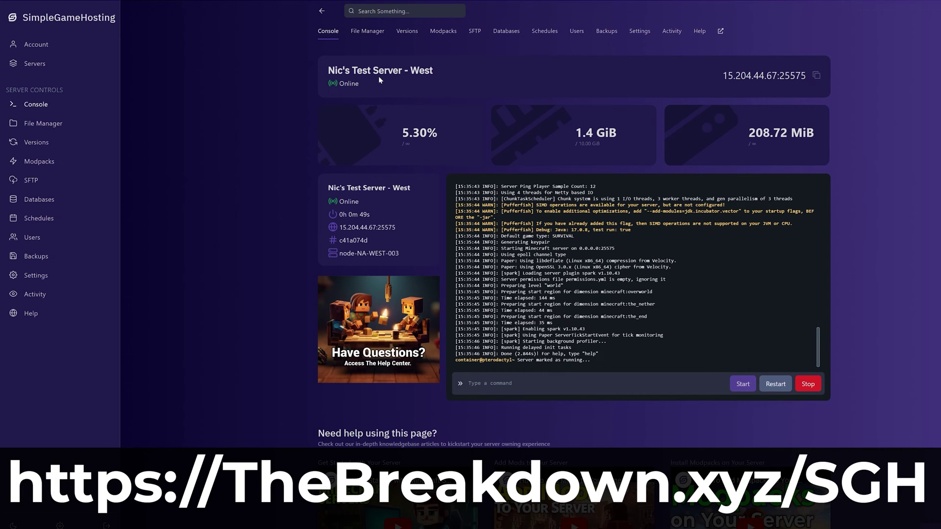
Inspect the test server's console header and file list, and open its plugins folder.
drag(324, 73, 512, 81)
click(512, 81)
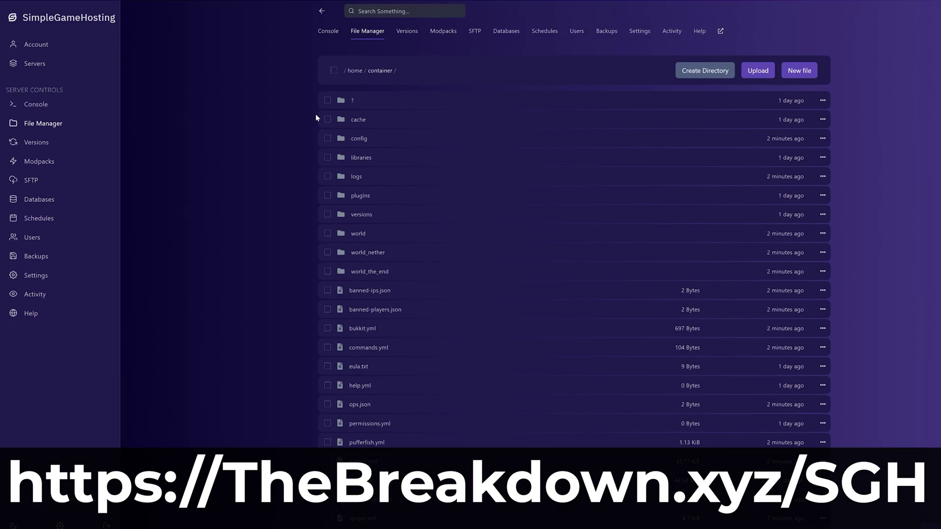
scroll(316, 114, down, 2)
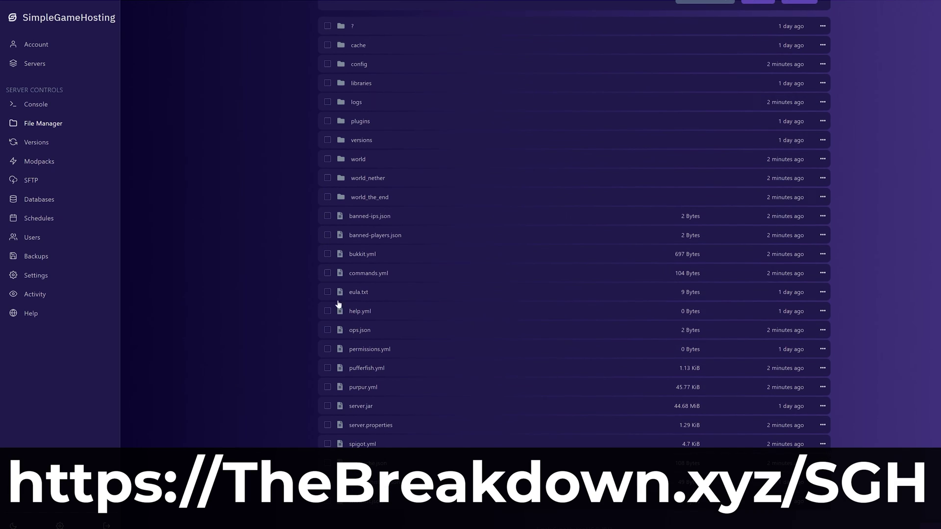
scroll(462, 363, up, 2)
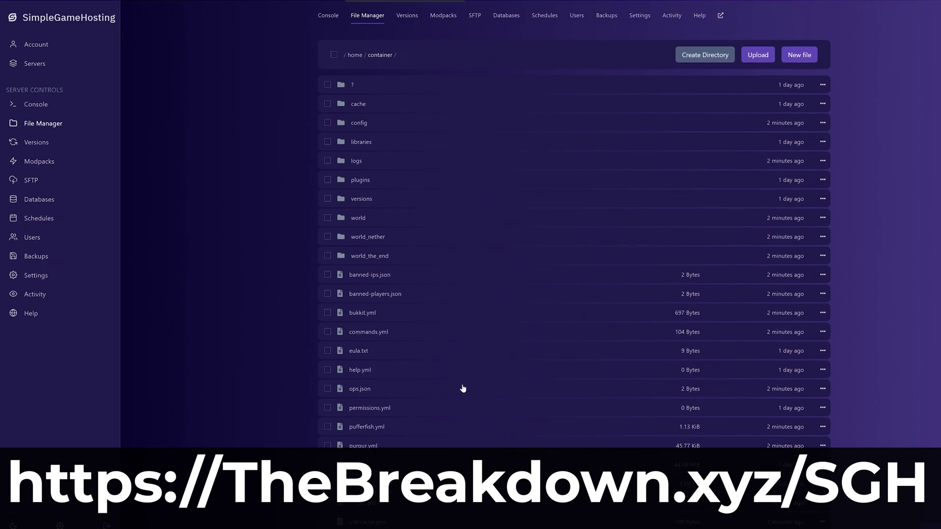
click(407, 198)
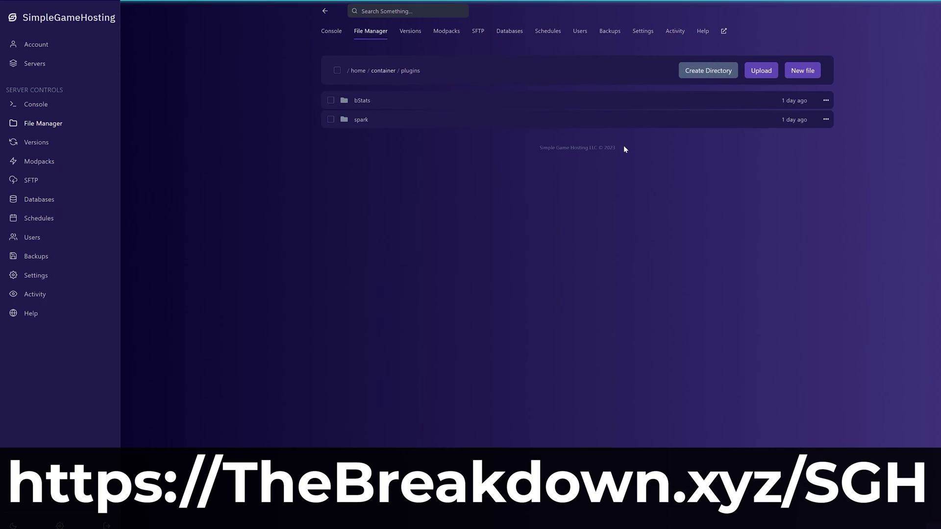
Search the help center for "op" and read the article "How To OP Yourself on Your Minecraft Server".
text(op)
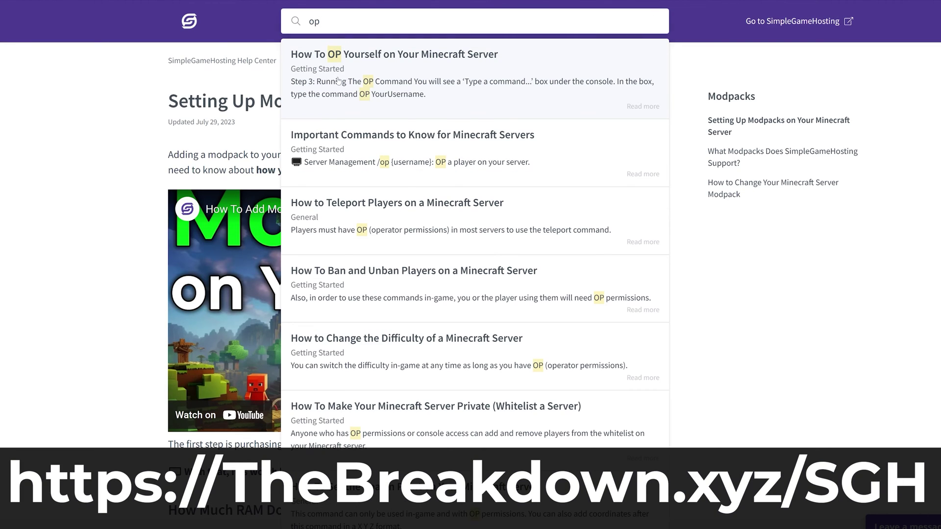
click(338, 81)
scroll(335, 133, down, 14)
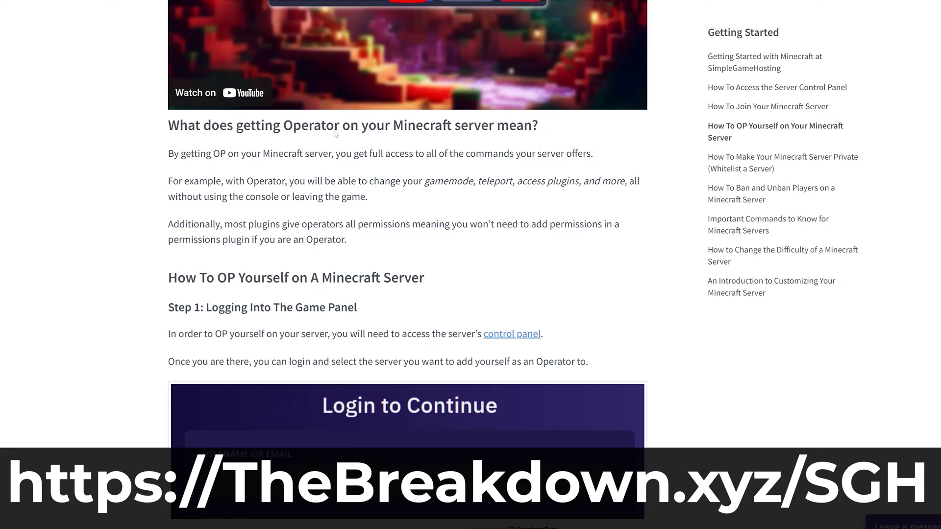
scroll(335, 136, down, 6)
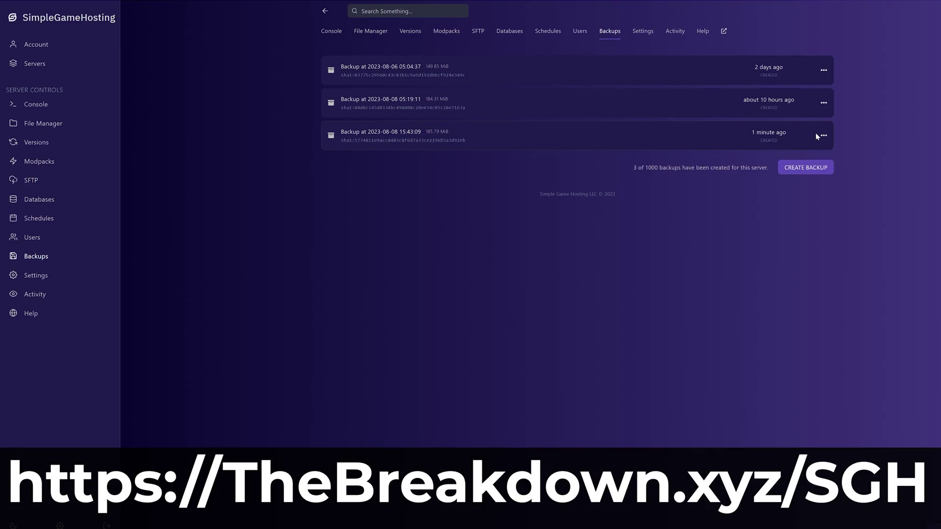
Open the options of the most recent server backup.
click(823, 137)
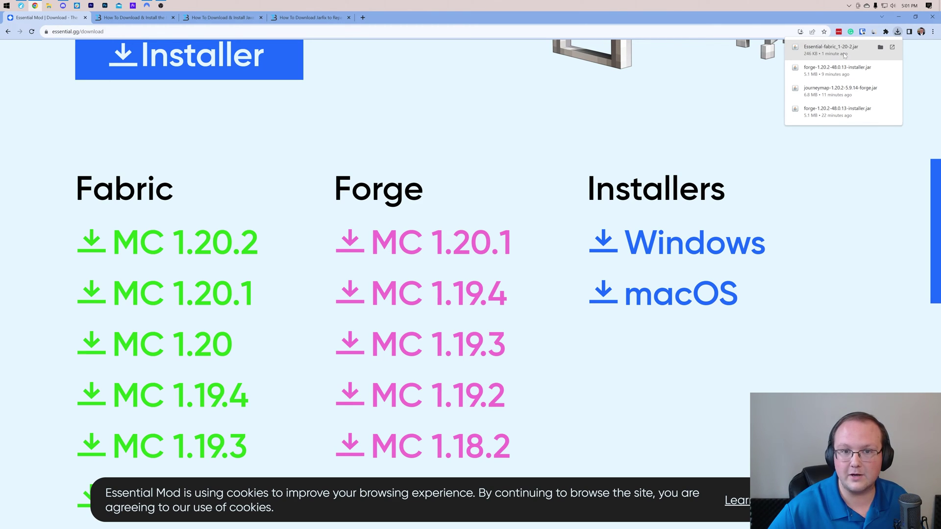
Follow the Fabric Mod Loader guide's download link and download the Fabric installer as a universal jar.
click(131, 17)
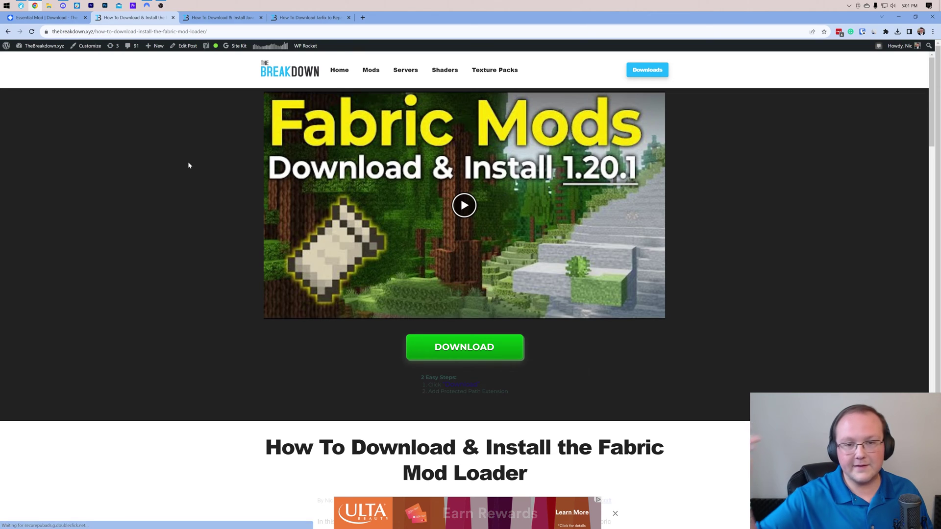
scroll(207, 178, down, 7)
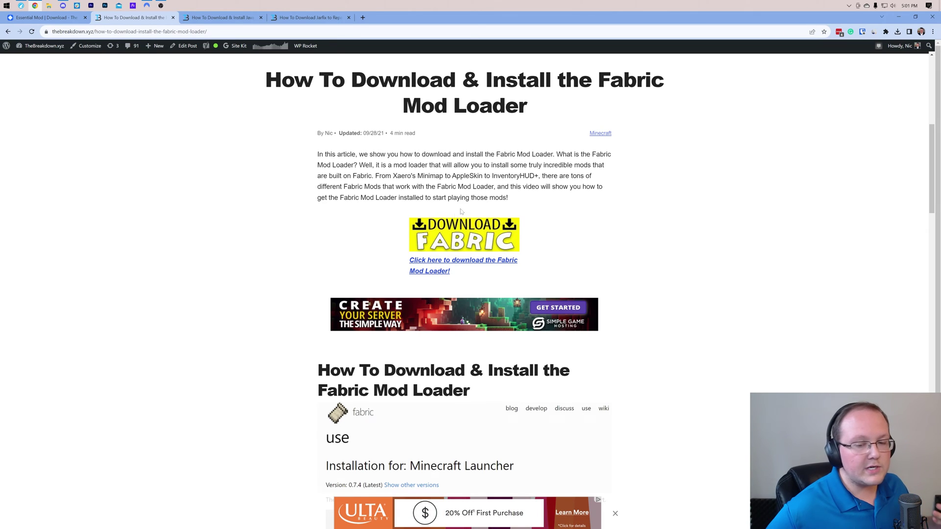
click(446, 233)
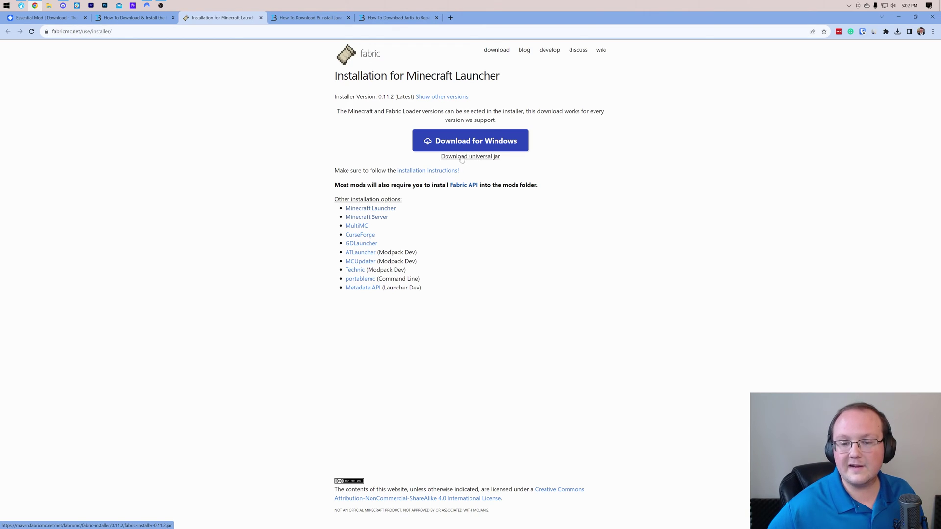
click(470, 157)
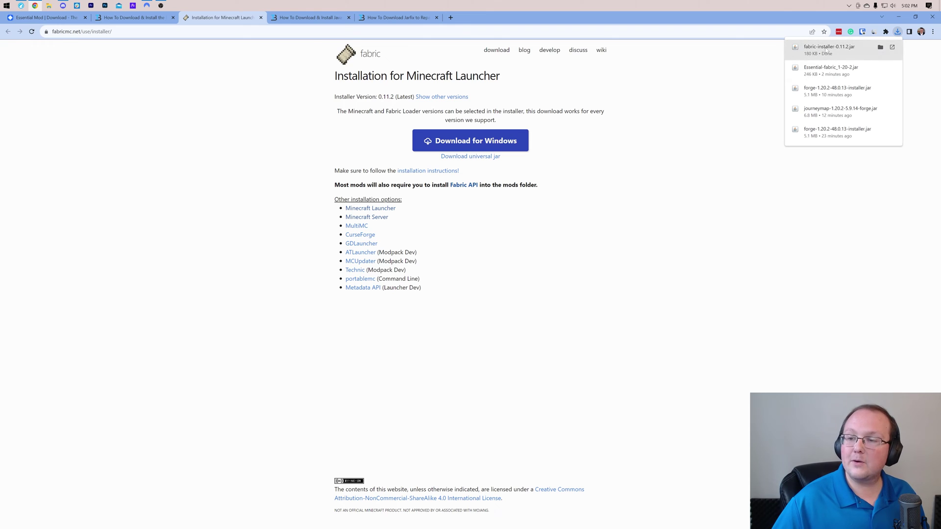
Bring up the guide on installing Java for Minecraft mods and servers, and minimize the browser window.
click(308, 17)
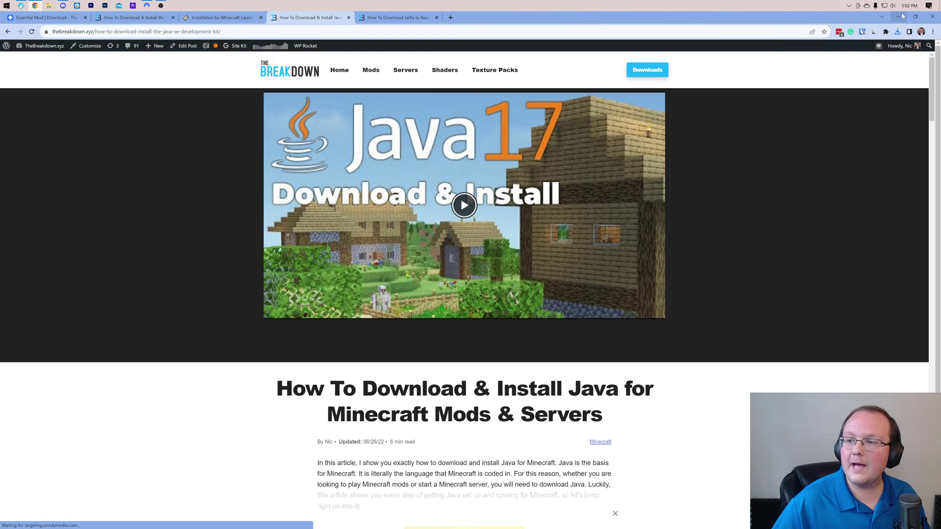
click(898, 17)
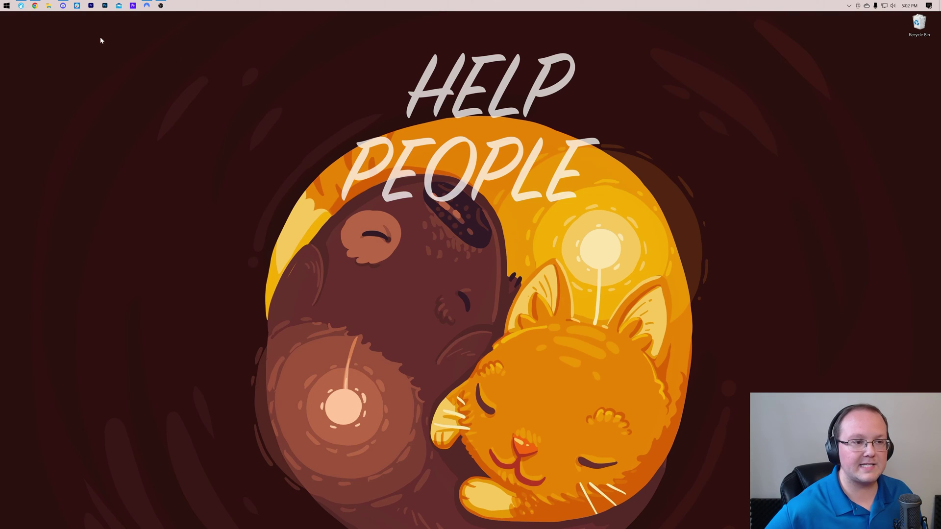
Move the Fabric installer and Essential mod jar files from the Downloads folder to the desktop, and close the folder window.
click(49, 5)
click(454, 181)
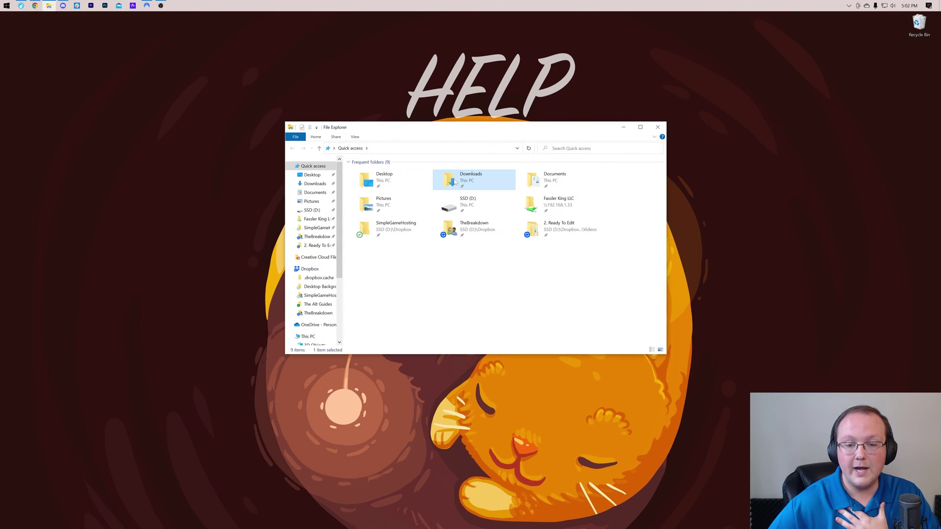
double_click(455, 181)
drag(434, 204, 340, 66)
click(658, 127)
Try to open the Fabric installer jar on the desktop with Java(TM) Platform SE binary.
click(288, 59)
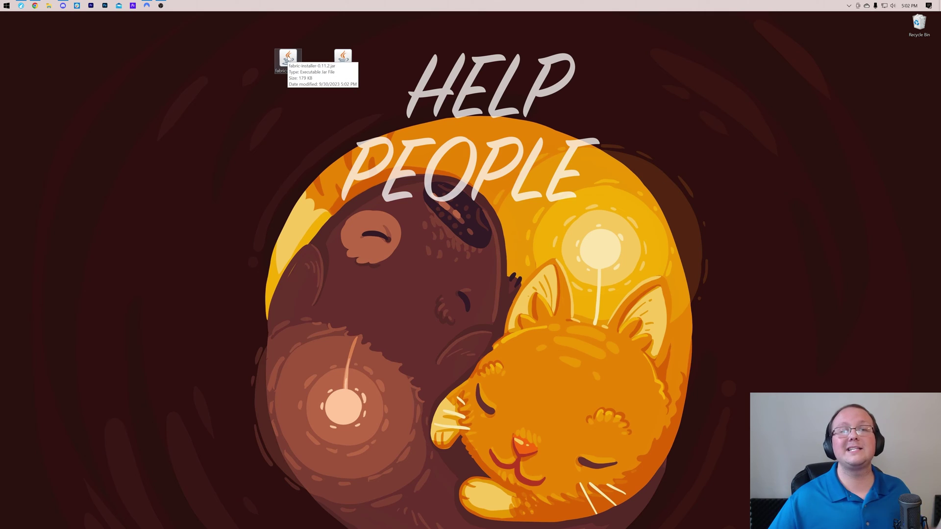
right_click(288, 57)
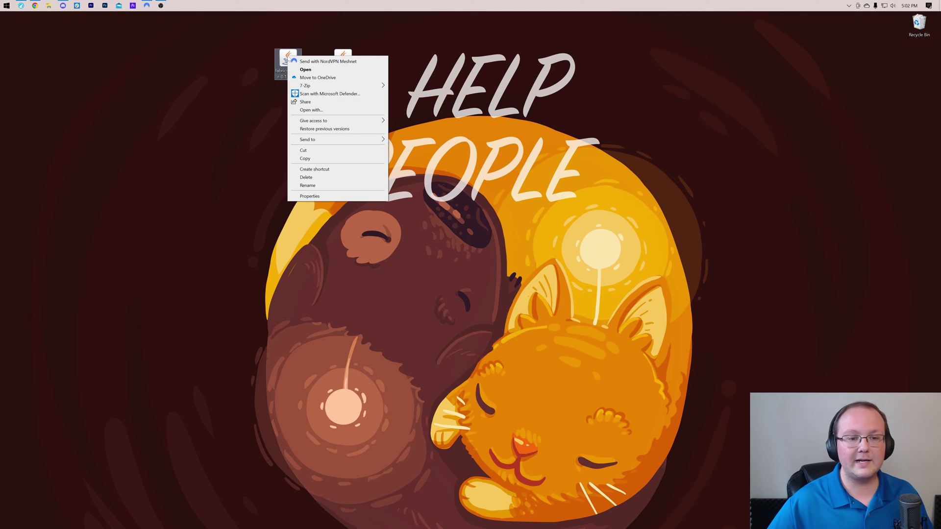
click(336, 111)
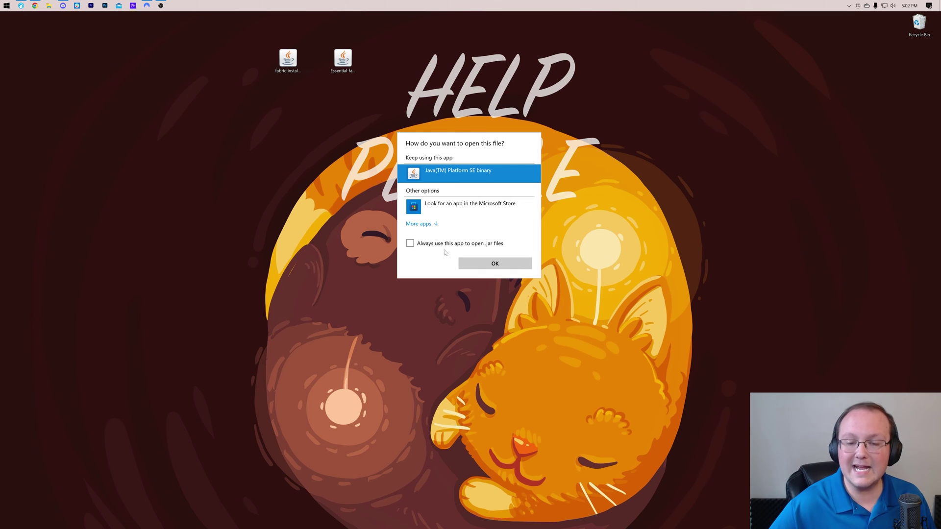
double_click(441, 170)
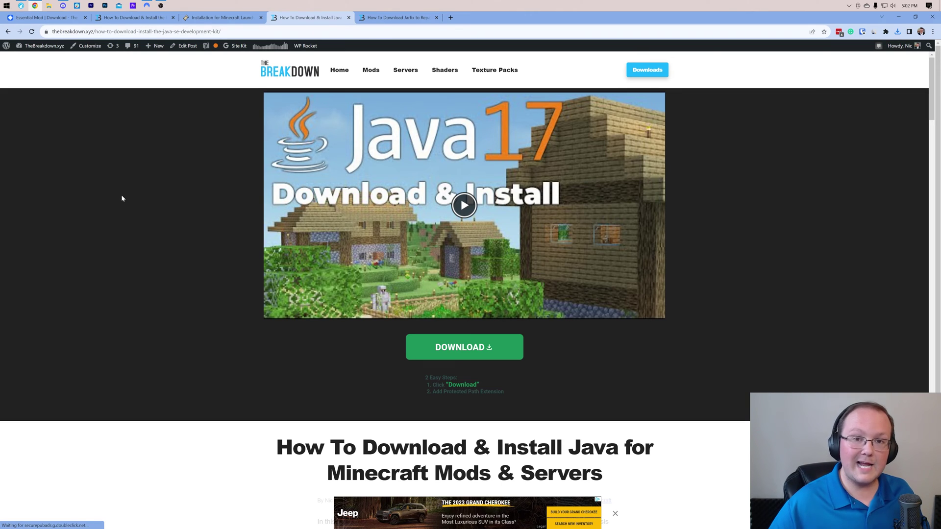
Look over the Java installation guide and the Jarfix guide in the browser, and minimize the browser window.
scroll(122, 196, down, 6)
scroll(123, 197, down, 6)
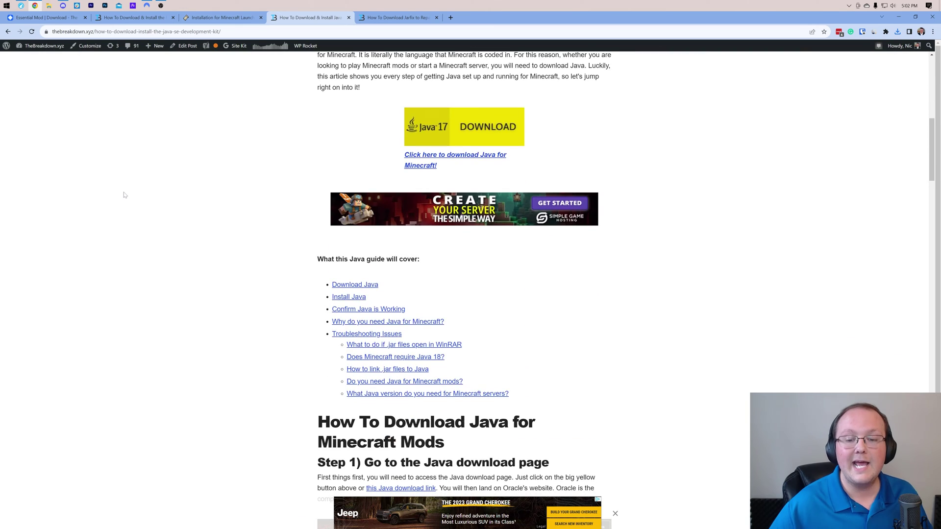
scroll(124, 196, up, 4)
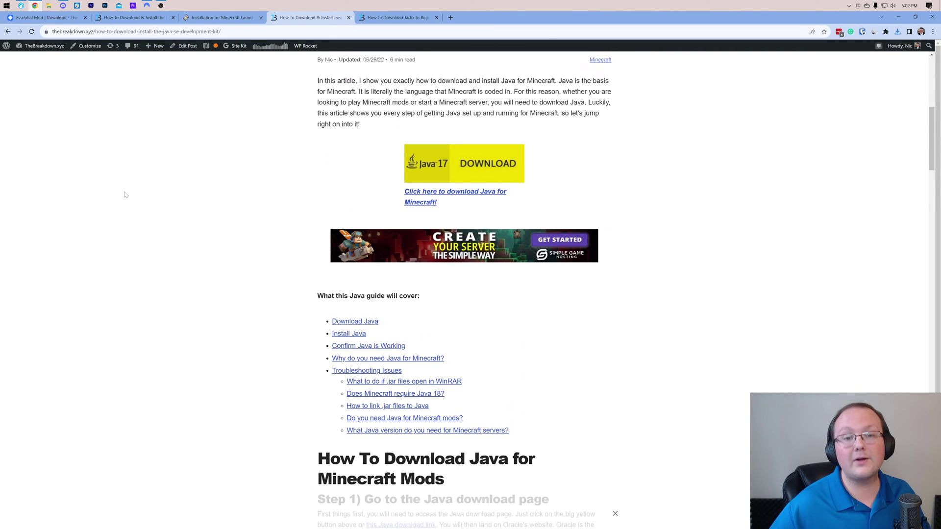
click(392, 17)
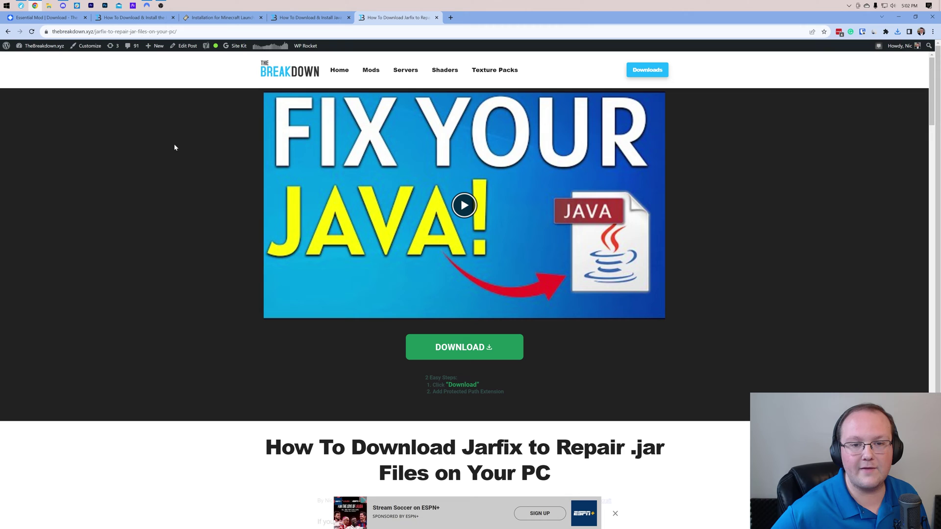
click(309, 17)
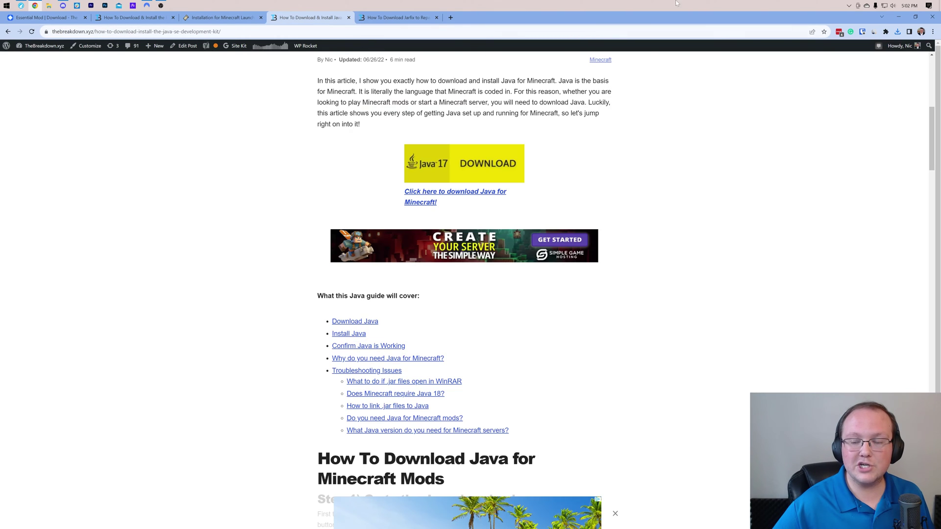
click(898, 16)
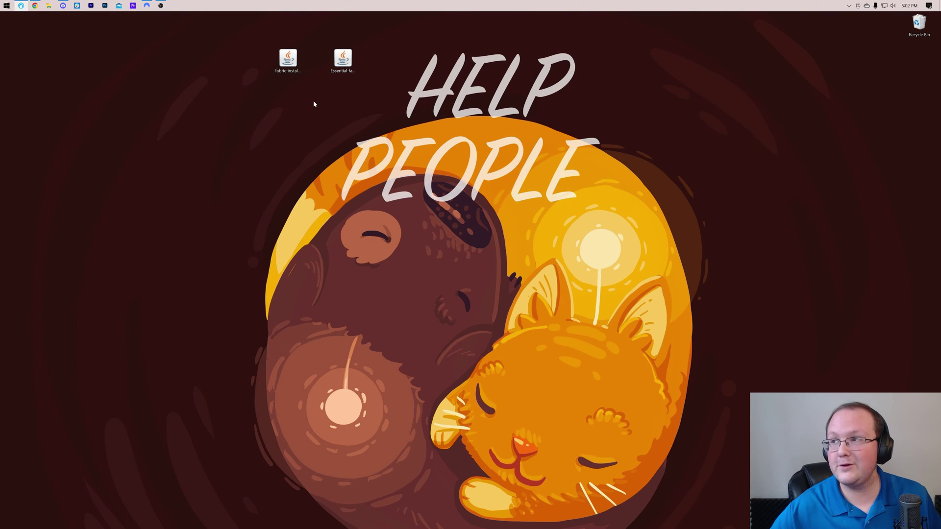
Open the Fabric installer jar on the desktop with Java(TM) Platform SE binary.
right_click(292, 54)
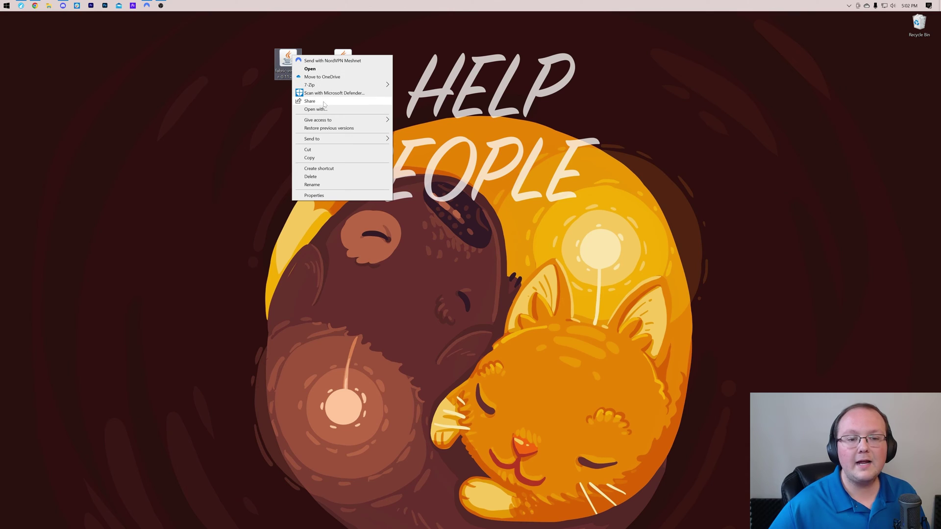
click(327, 109)
click(496, 263)
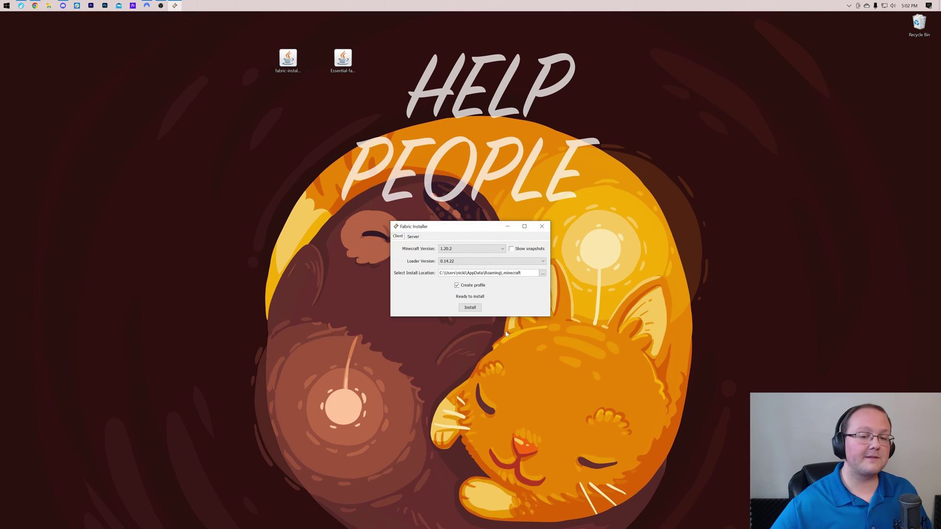
Install the Fabric client for Minecraft version 1.20.2, and close the Fabric Installer.
click(470, 249)
click(455, 260)
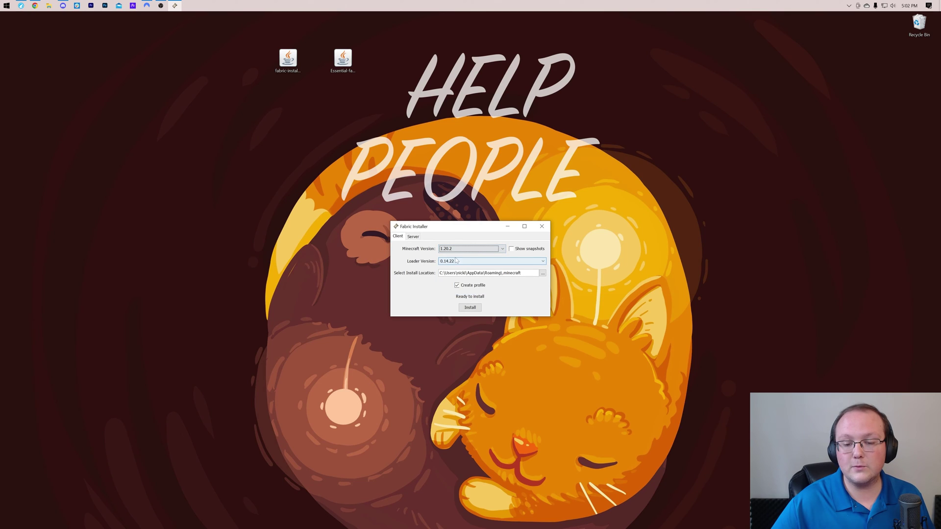
click(473, 306)
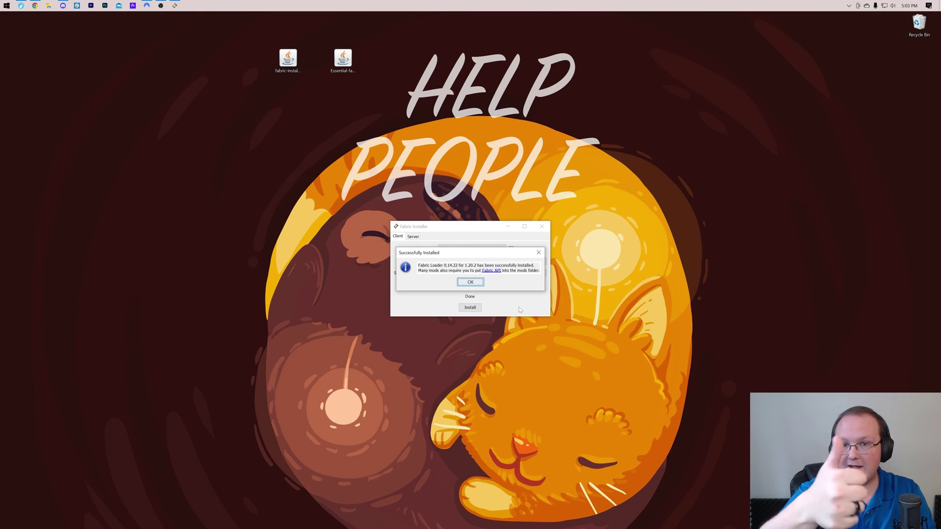
click(464, 285)
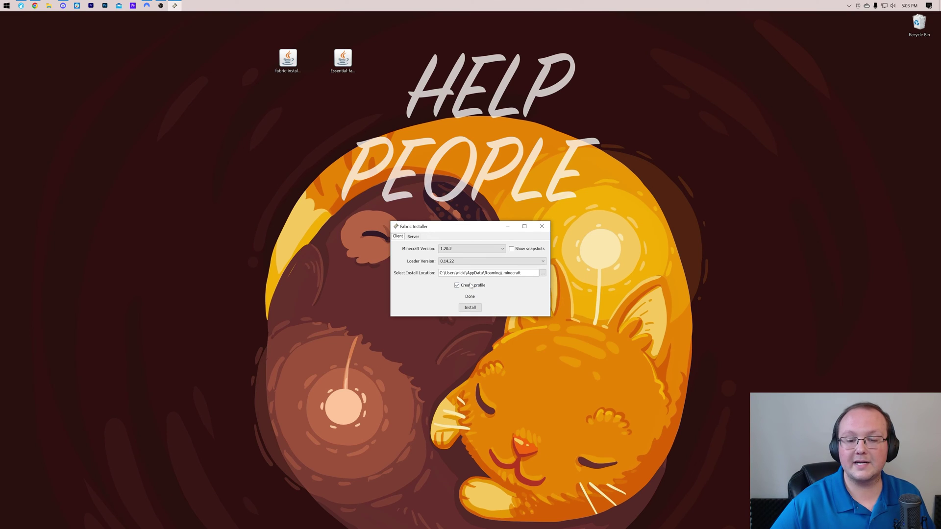
click(538, 229)
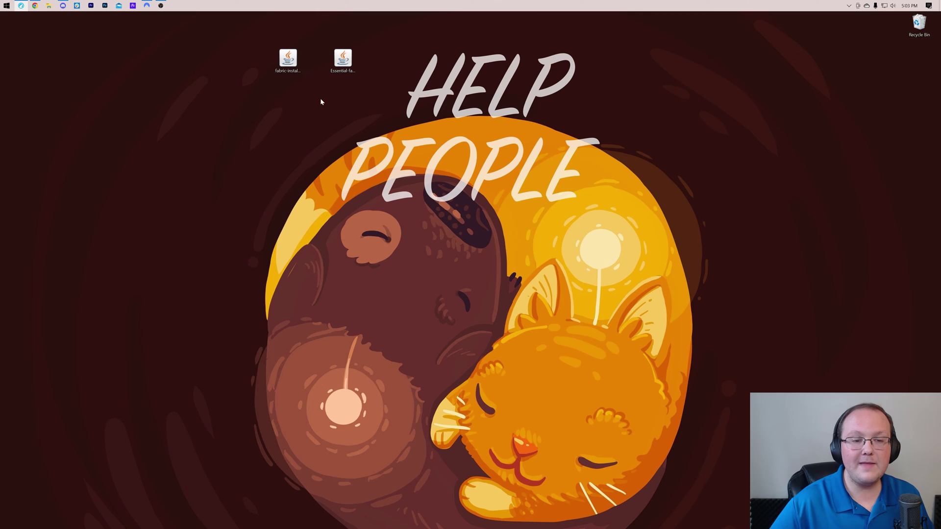
Move the Fabric installer jar from the desktop to the Recycle Bin, and open the Minecraft Launcher.
drag(287, 58, 910, 33)
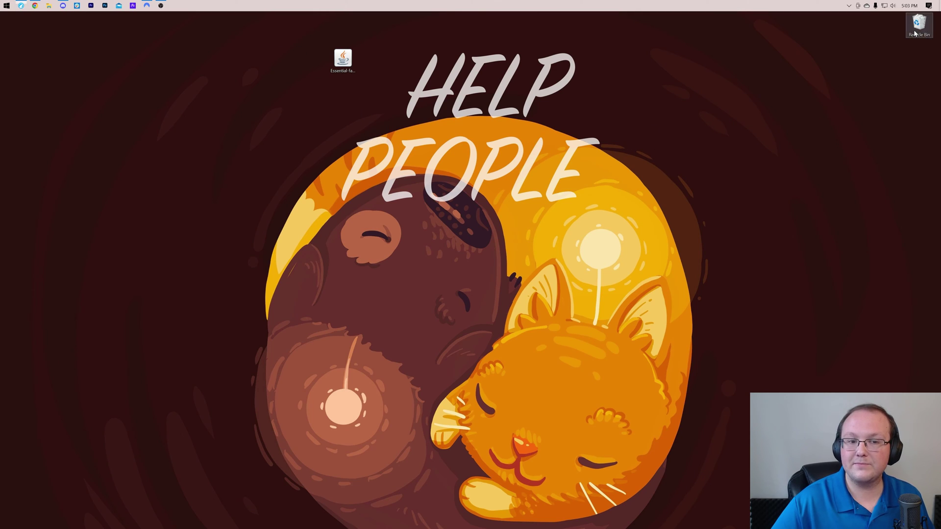
click(7, 6)
click(253, 112)
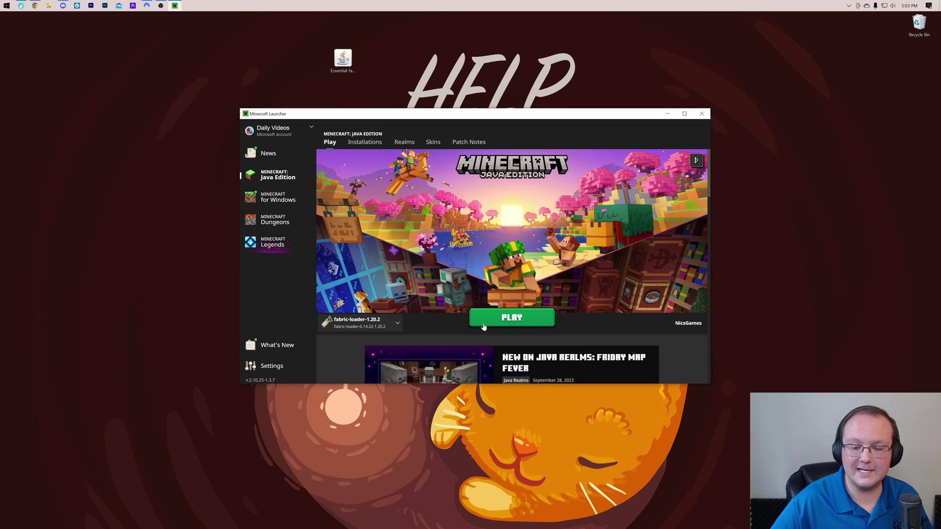
Check the selectable Java Edition versions, and open the installations list with modded versions shown.
click(543, 316)
click(528, 292)
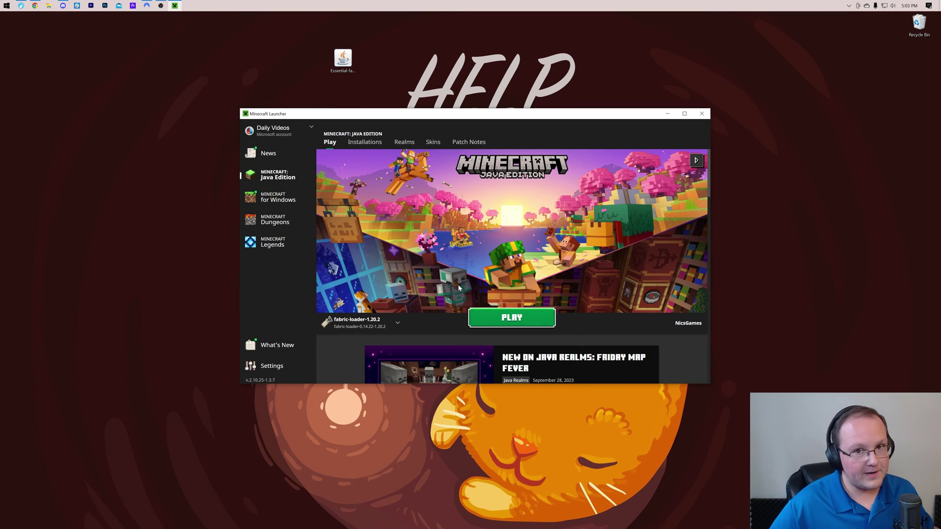
click(395, 322)
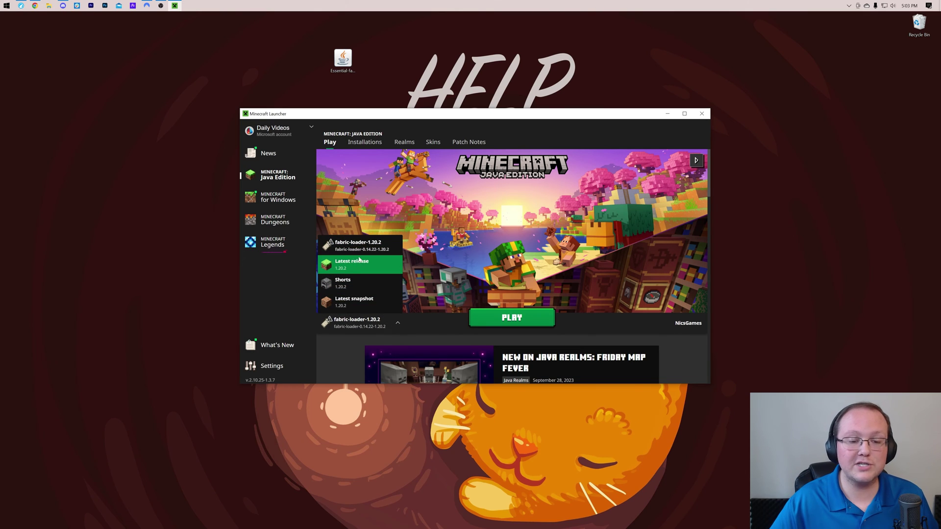
click(363, 143)
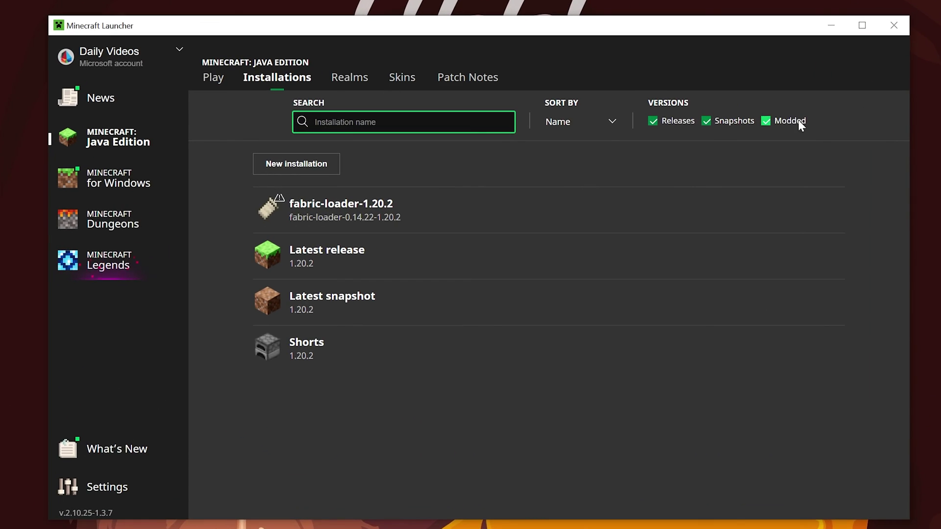
click(670, 161)
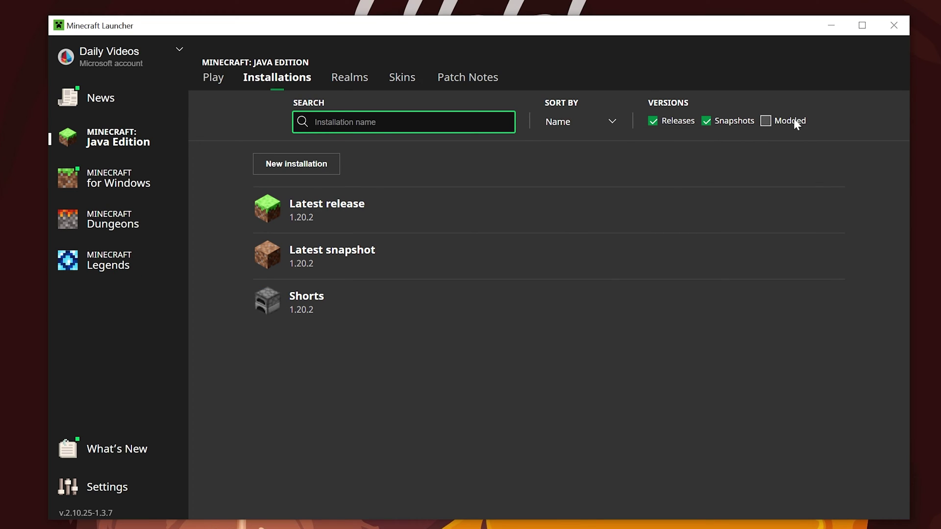
click(794, 120)
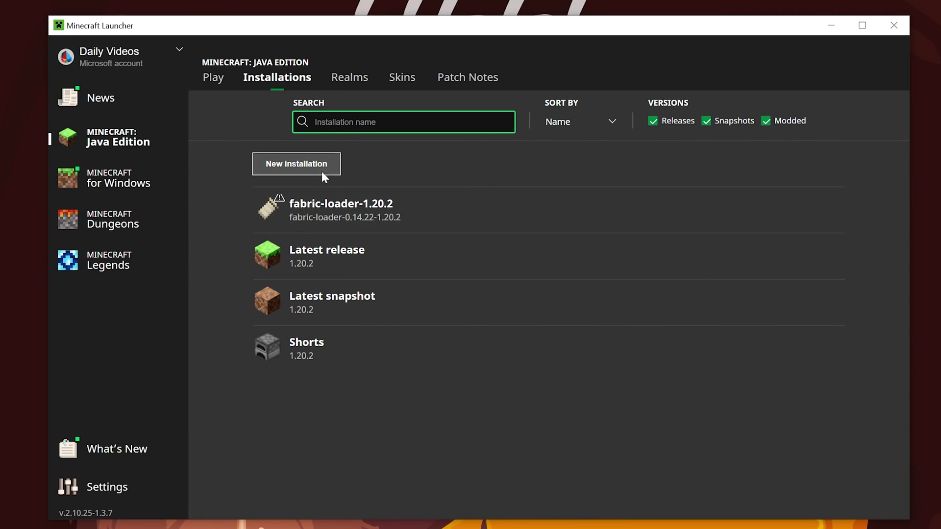
Create a new installation named SimpleGameHosting.com with version release fabric-loader-0.14.22-1.20.2 and a resolution of 2560x1440.
click(294, 164)
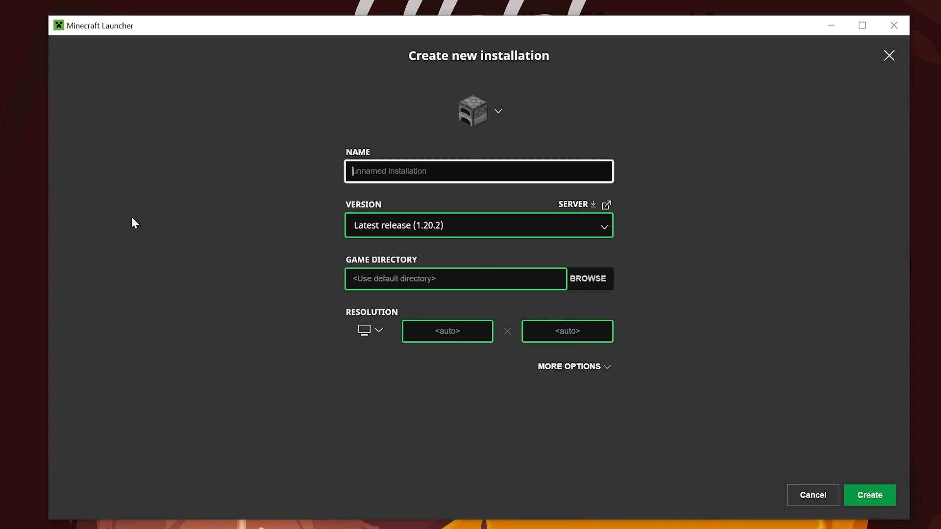
text(SimpleGameHosting.com)
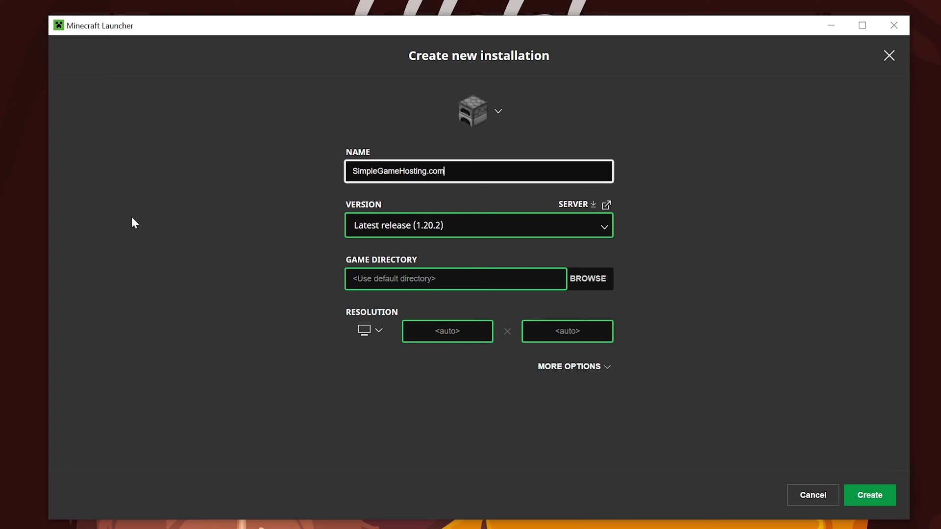
key(Tab)
key(Down)
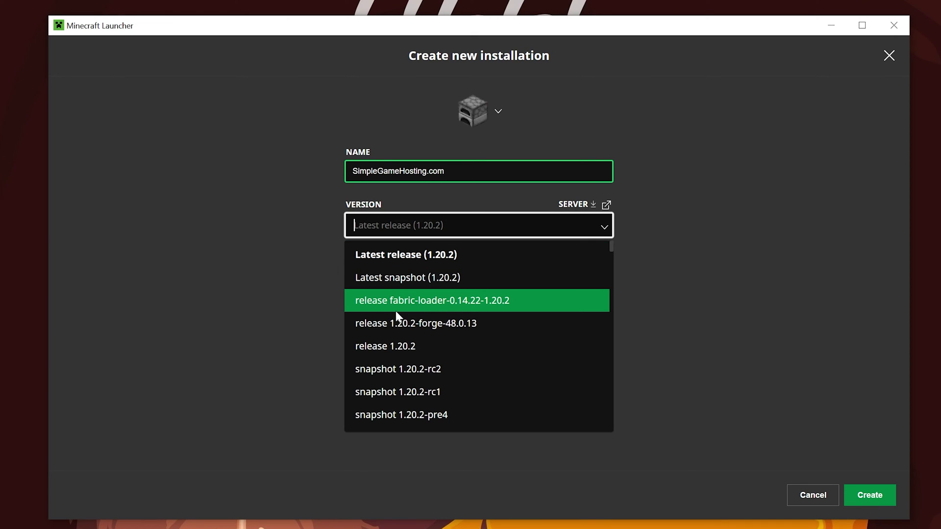
click(481, 307)
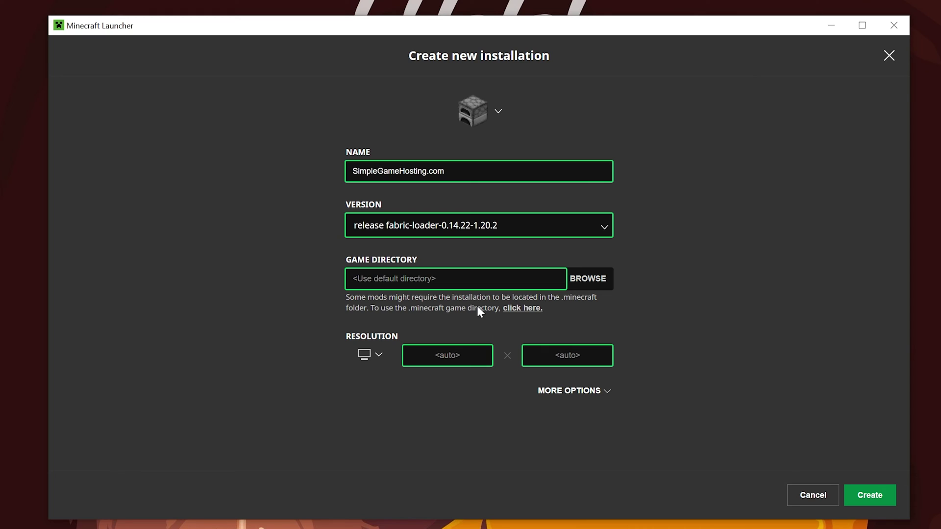
click(365, 358)
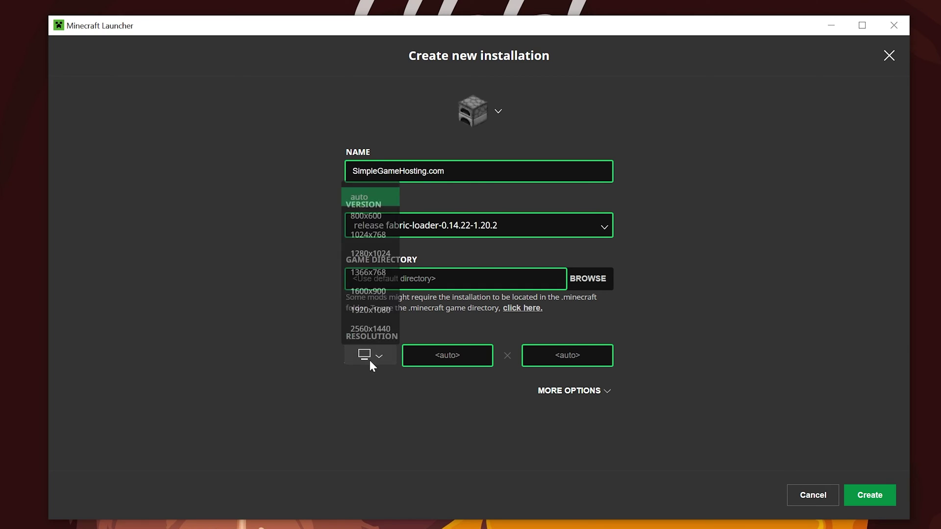
click(369, 328)
click(877, 499)
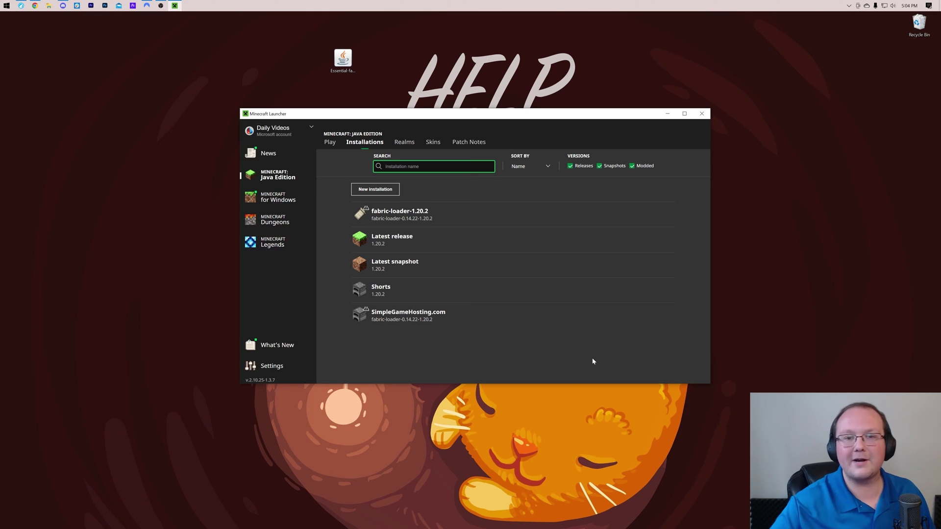
Open the game folder of the fabric-loader-1.20.2 installation.
click(325, 147)
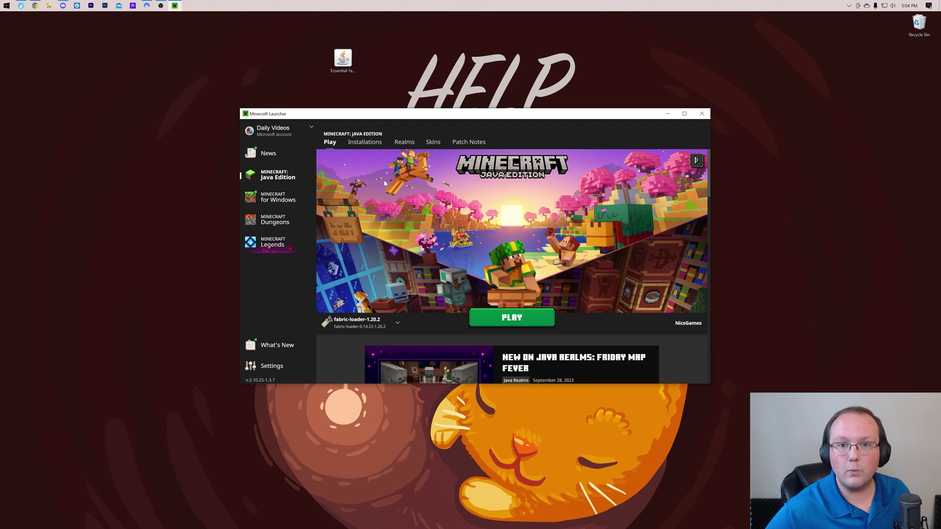
click(365, 143)
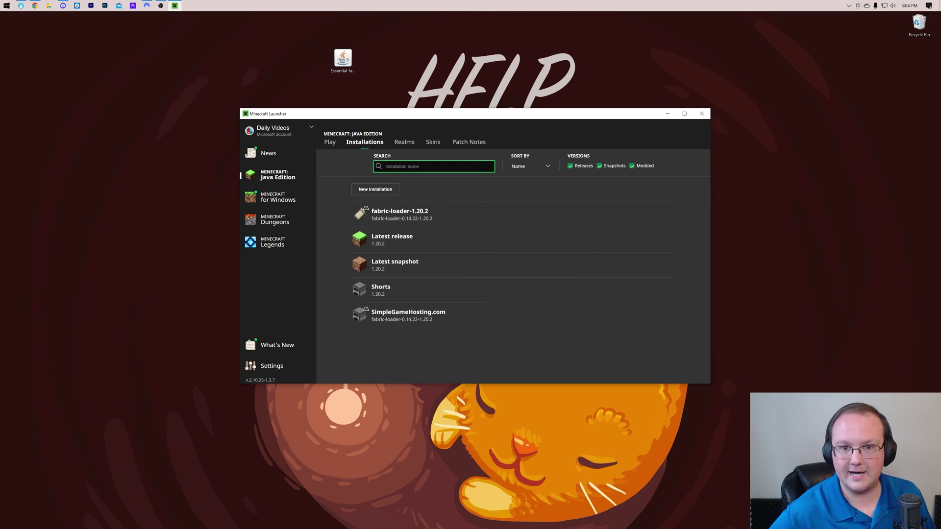
mouse_move(387, 219)
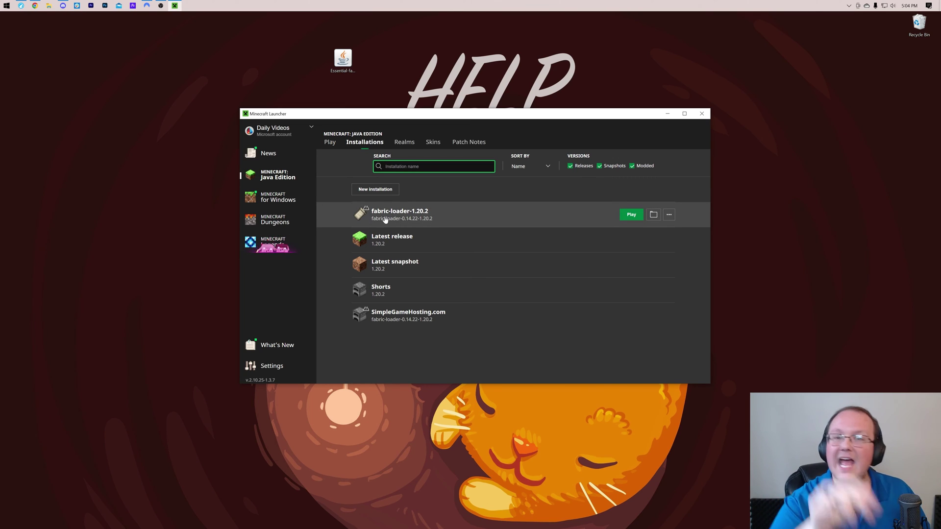
mouse_move(458, 317)
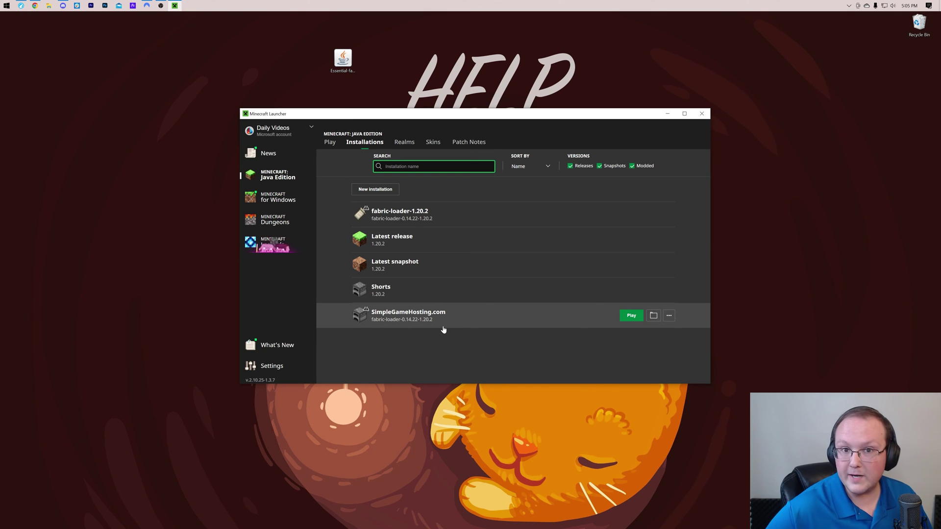
mouse_move(446, 215)
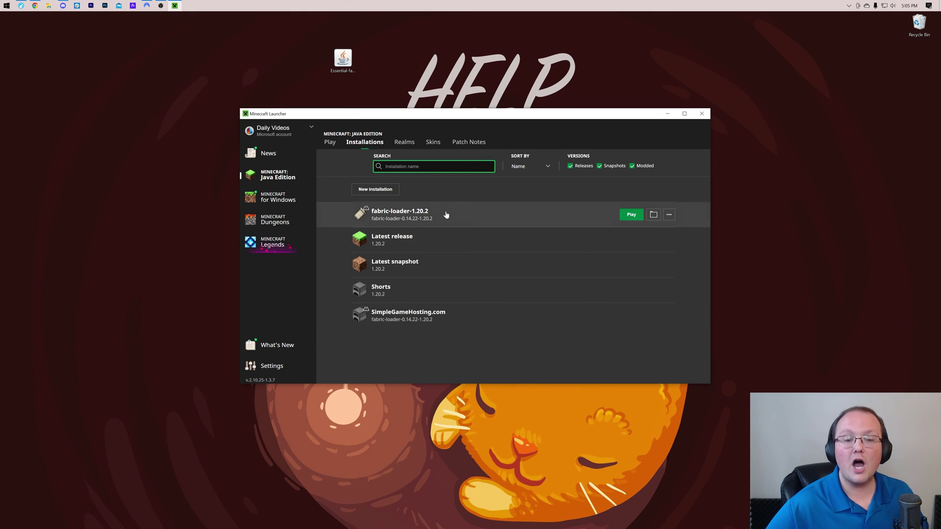
click(653, 214)
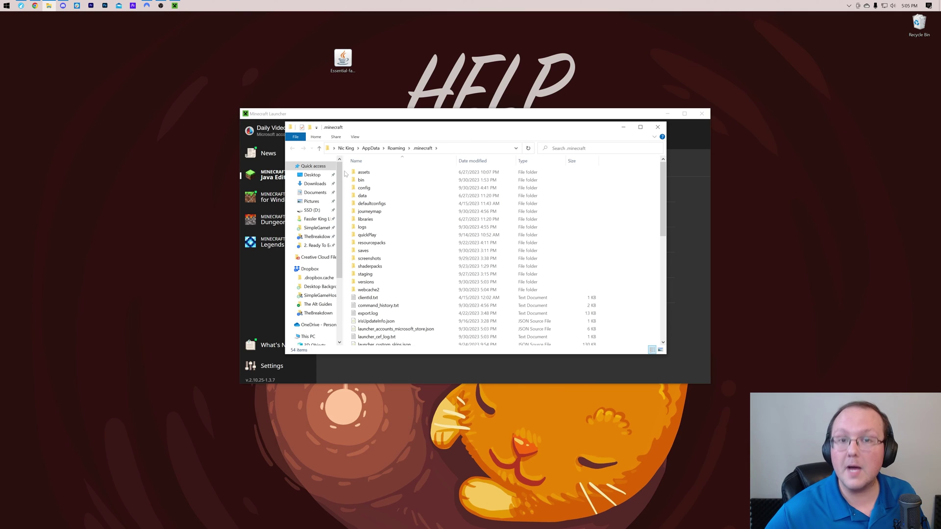
Create a folder named mods inside the .minecraft folder.
right_click(345, 173)
mouse_move(387, 267)
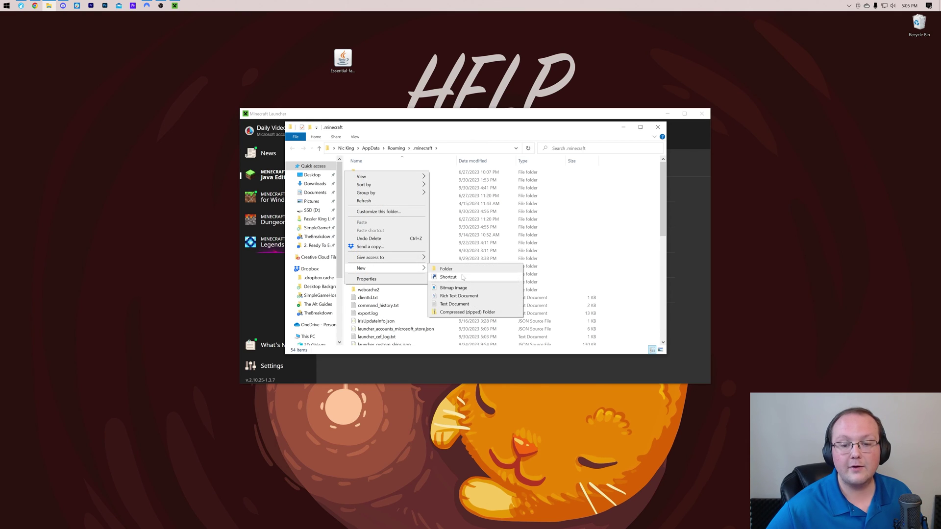
click(458, 269)
text(mods)
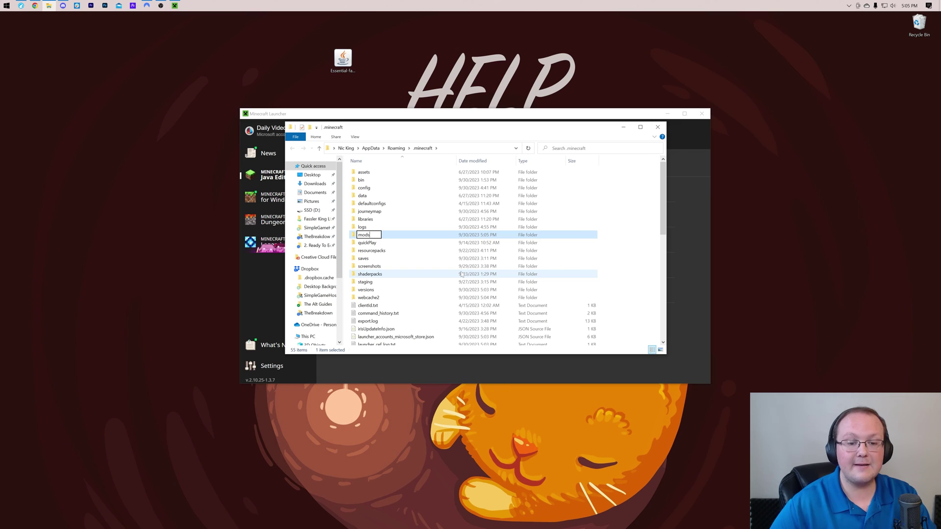
key(Return)
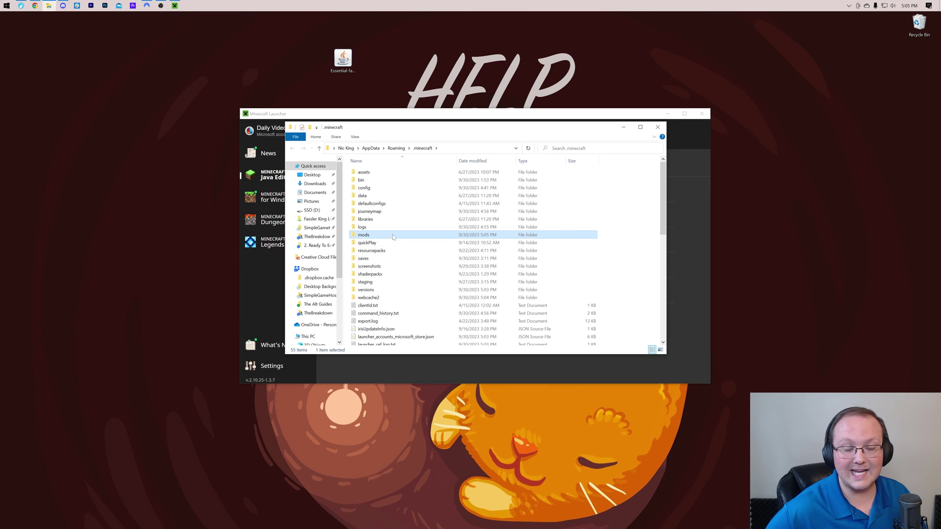
Move the Essential Fabric 1.20.2 jar from the desktop into the mods folder, and close the folder window.
double_click(392, 236)
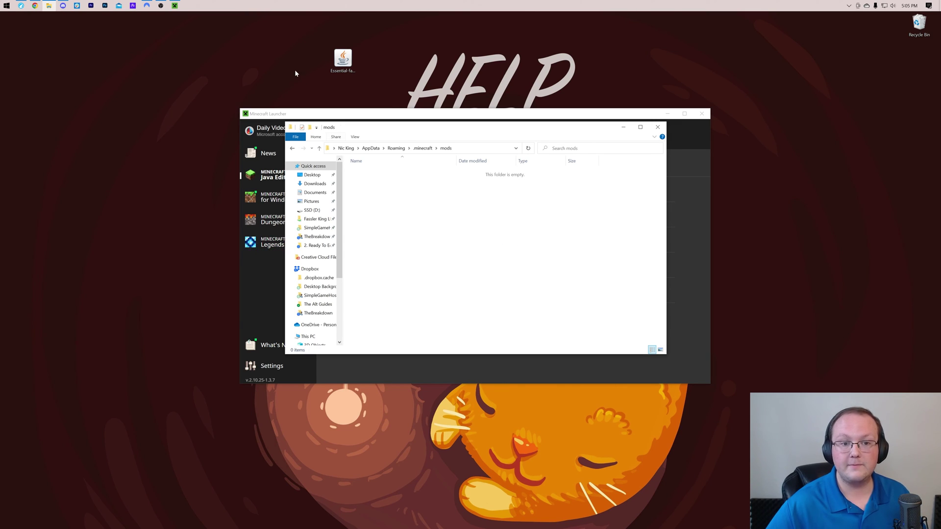
drag(342, 58, 430, 229)
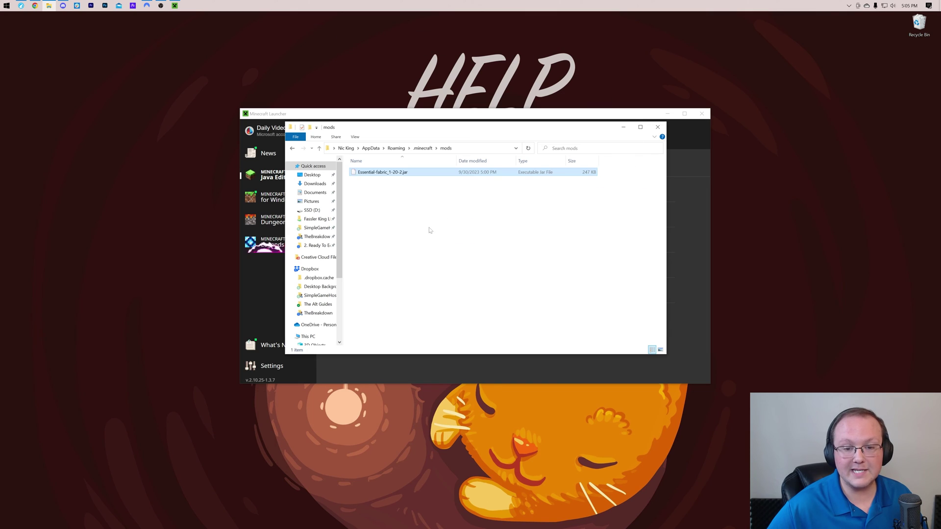
click(446, 311)
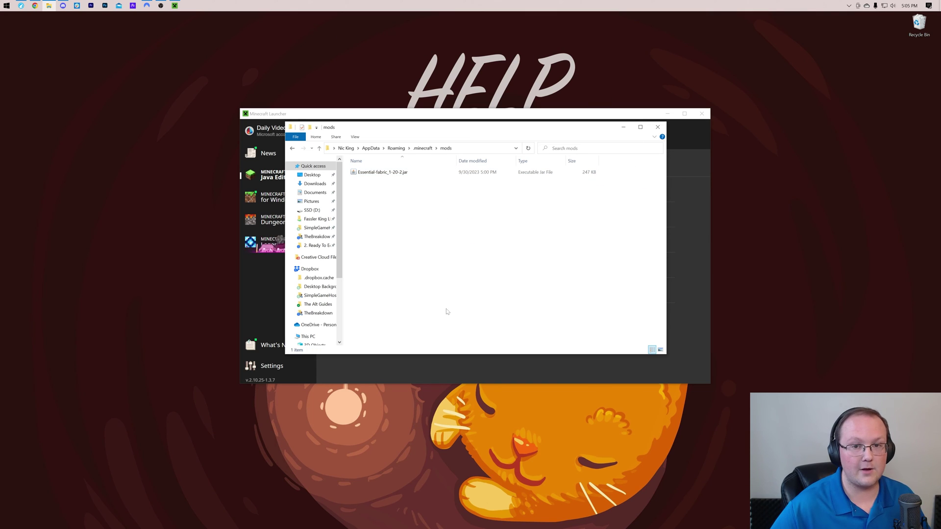
click(661, 129)
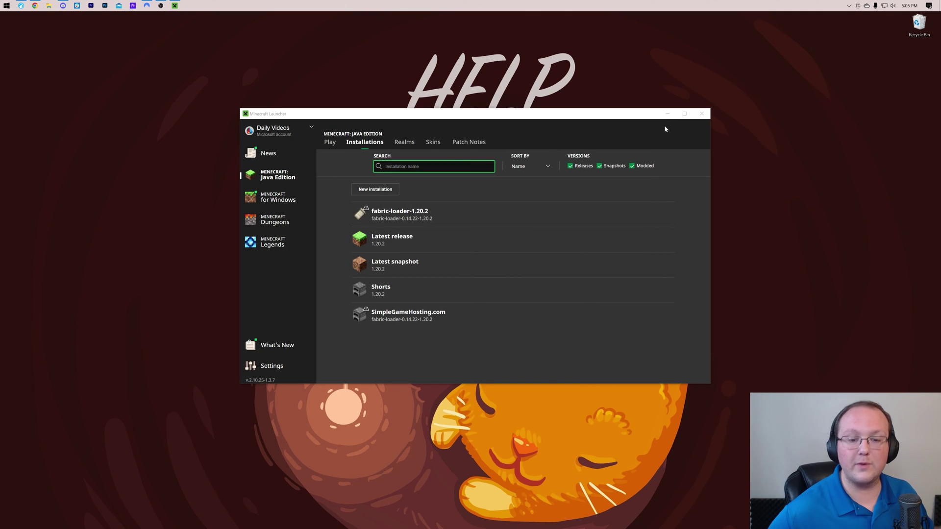
Launch Minecraft with the SimpleGameHosting.com installation.
mouse_move(454, 222)
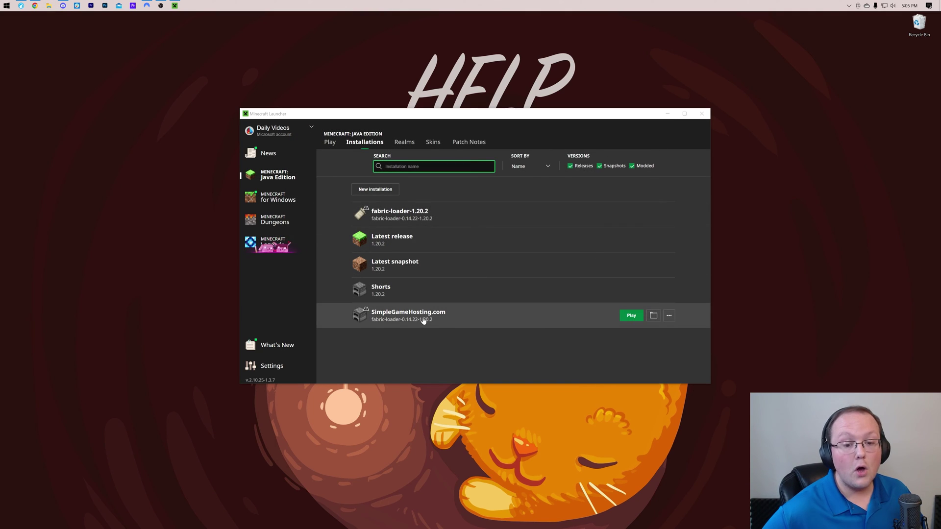
click(631, 316)
click(555, 289)
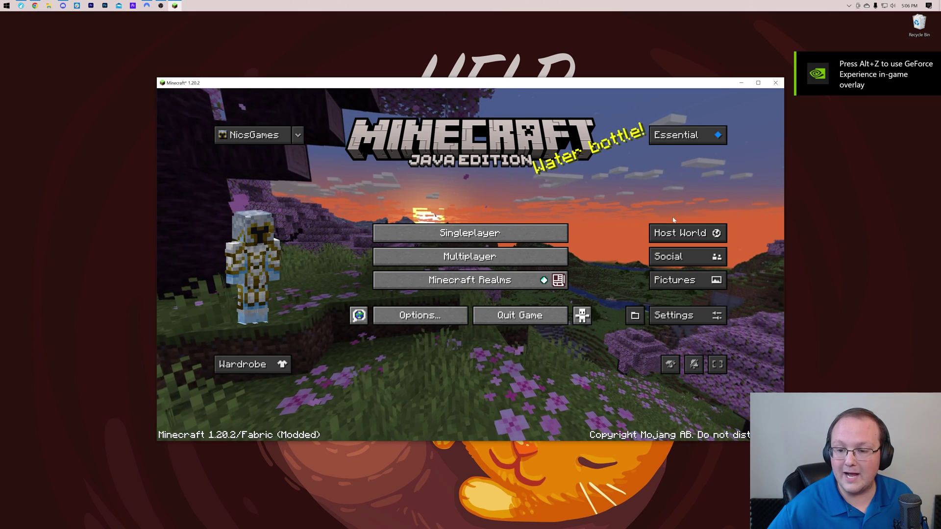
Open Essential's Social screen, accepting the age requirement and Terms of Service, and view the friend's chat.
click(671, 255)
click(344, 267)
click(344, 277)
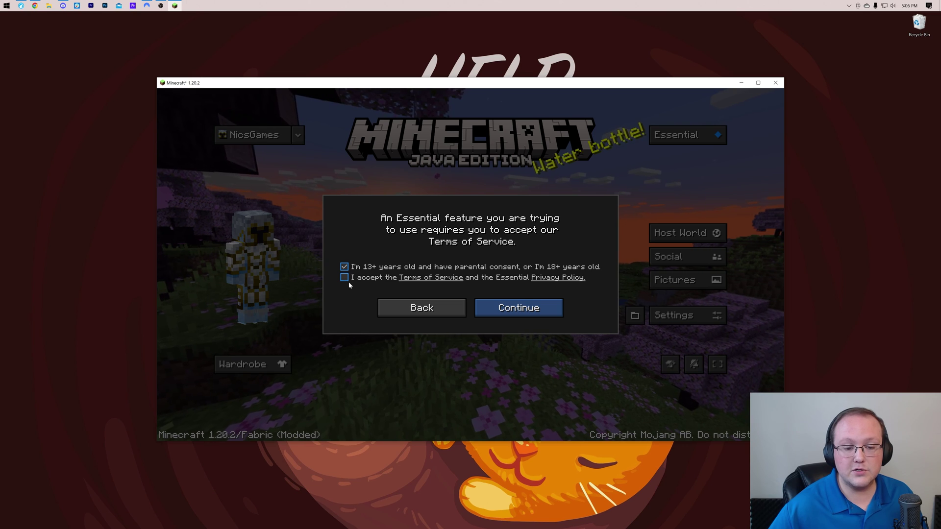
click(514, 308)
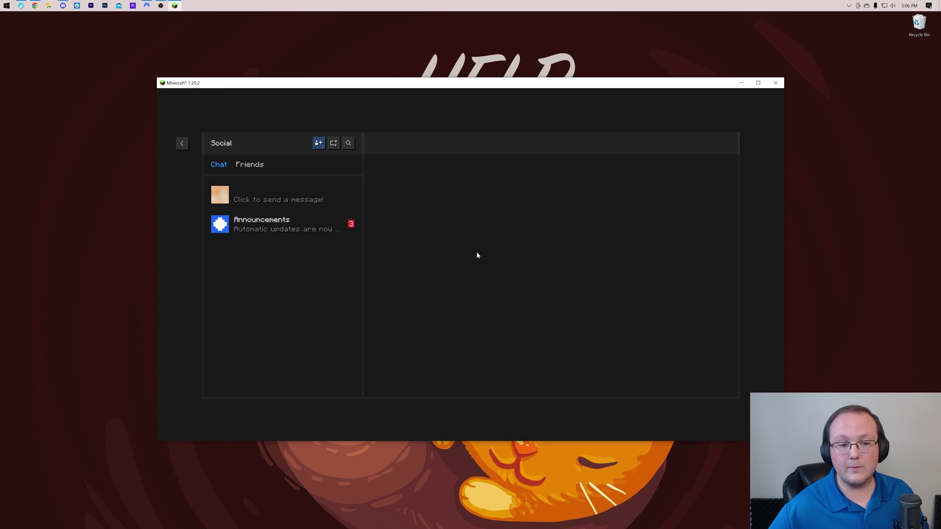
click(307, 190)
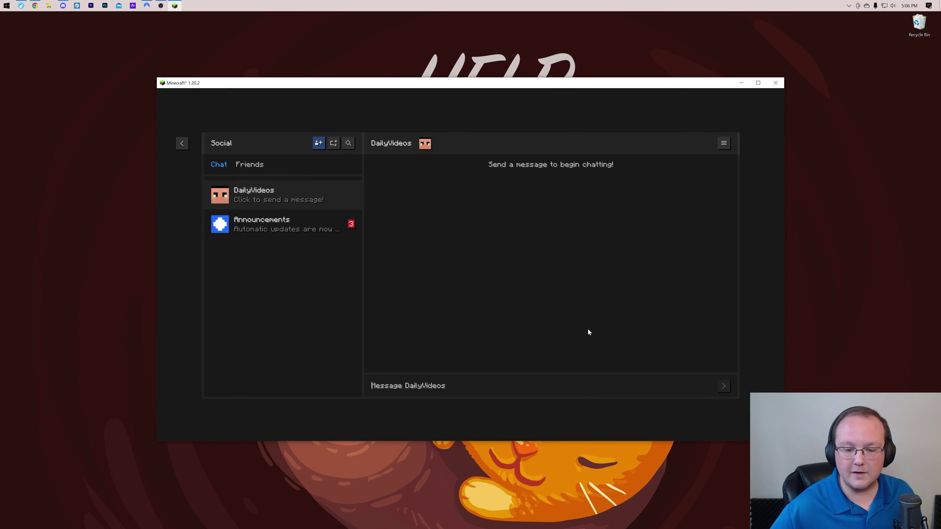
Leave the Social screen and load the singleplayer world "Seed: SimpleGameHosting.com".
click(182, 143)
click(470, 231)
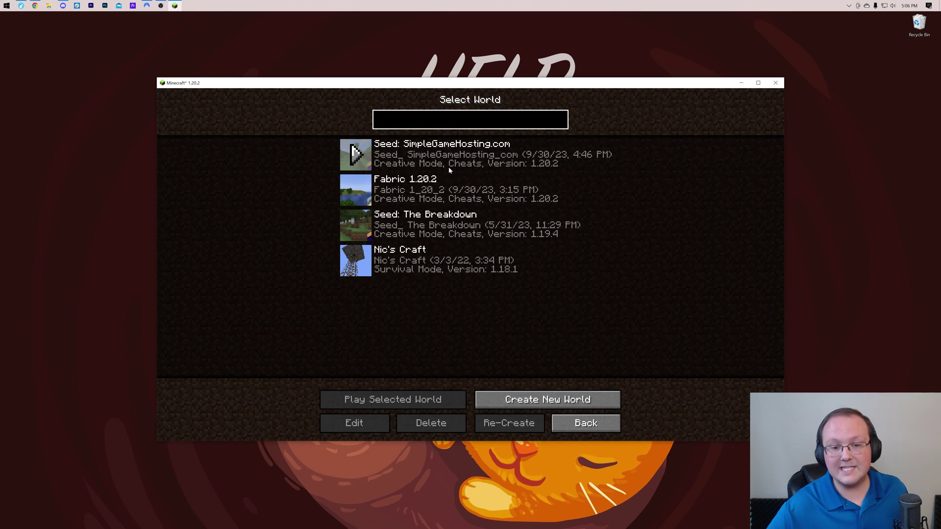
double_click(449, 167)
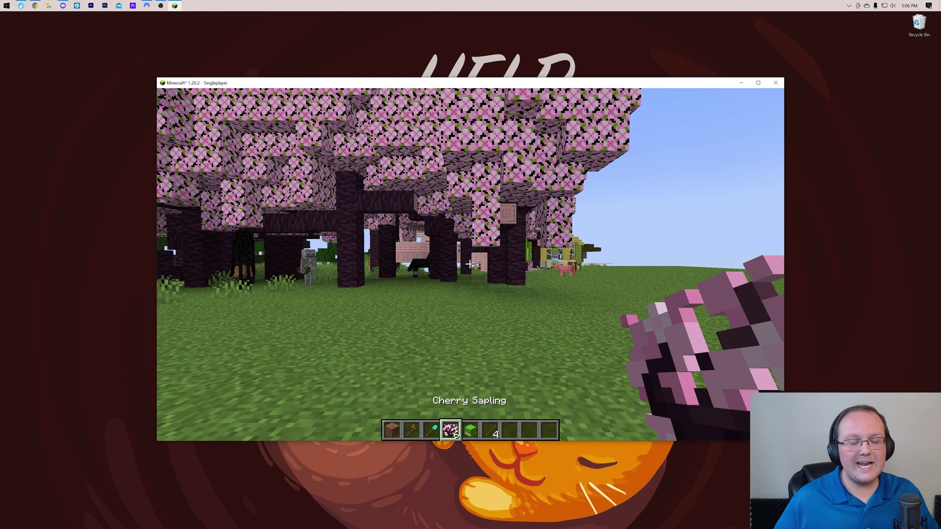
Try hosting the open world for friends through Essential's Invite feature, and close the Player Hosting session.
key(Escape)
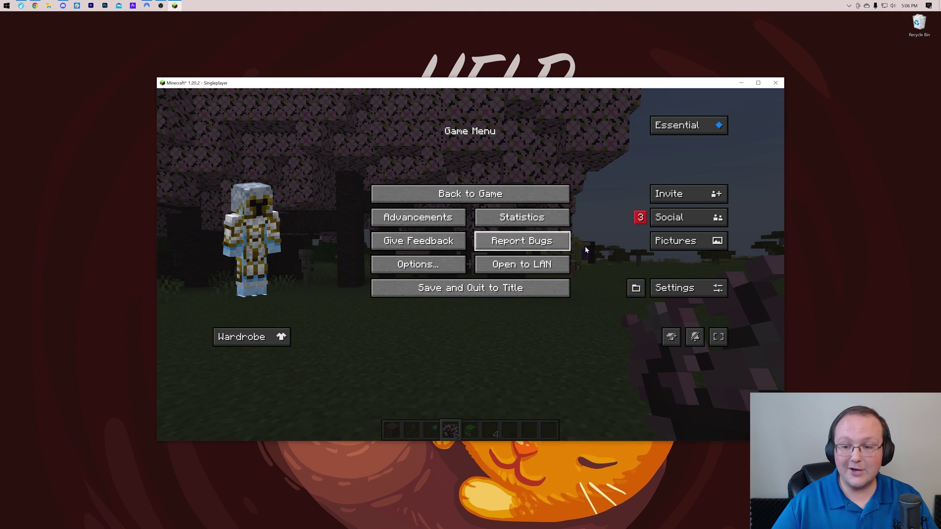
click(669, 194)
click(492, 308)
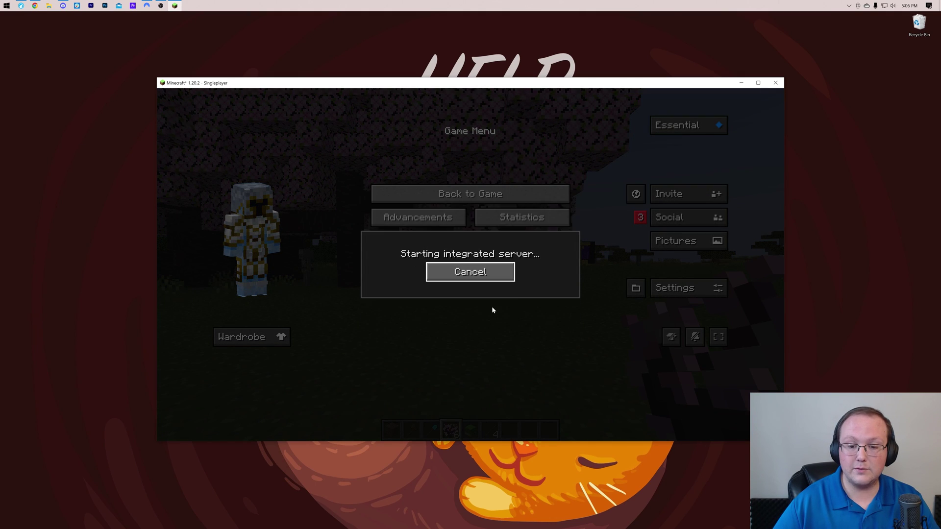
key(Escape)
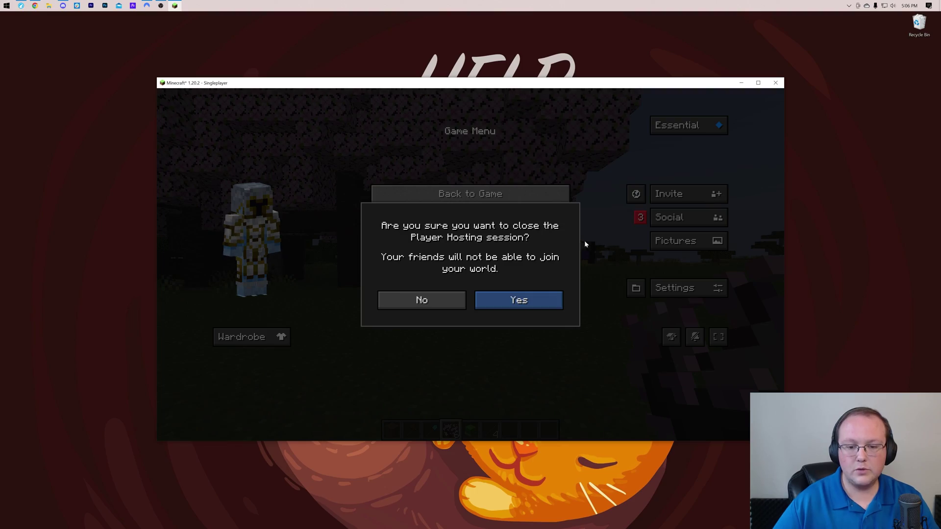
click(539, 300)
key(Escape)
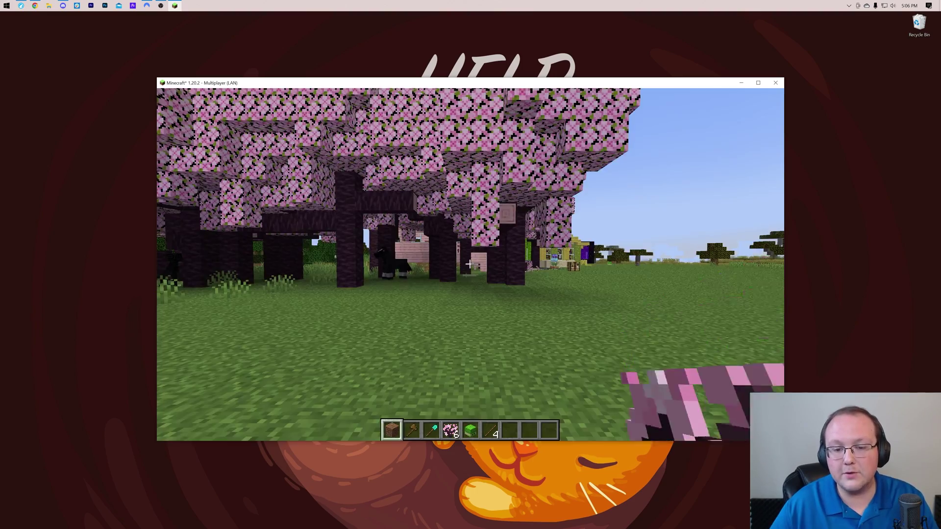
Explore the world on foot around the cherry trees, the bamboo house and the Nether portal, holding the first hotbar item.
key(1)
key(w)
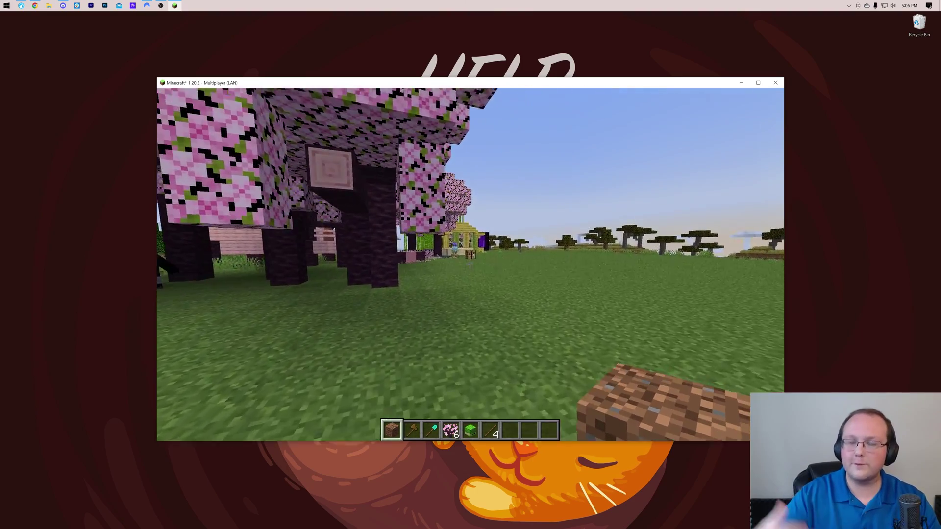
key(w)
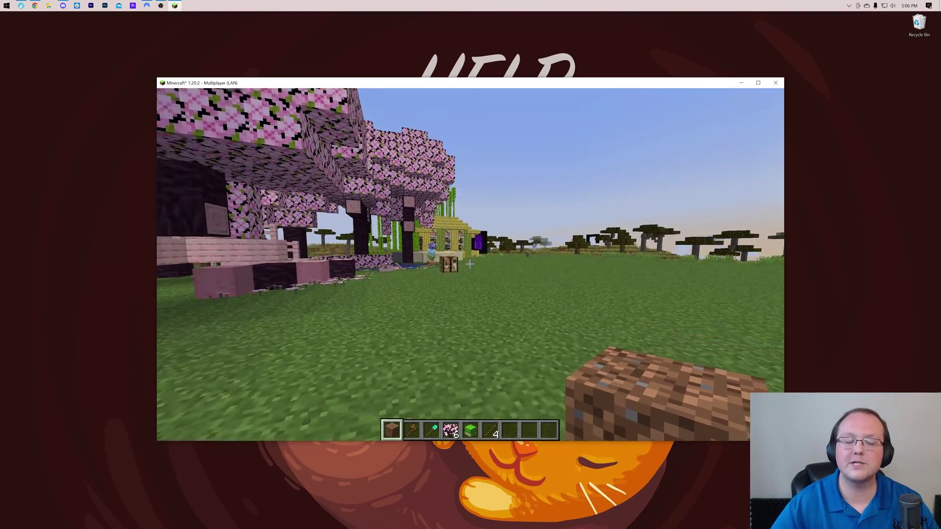
key(w)
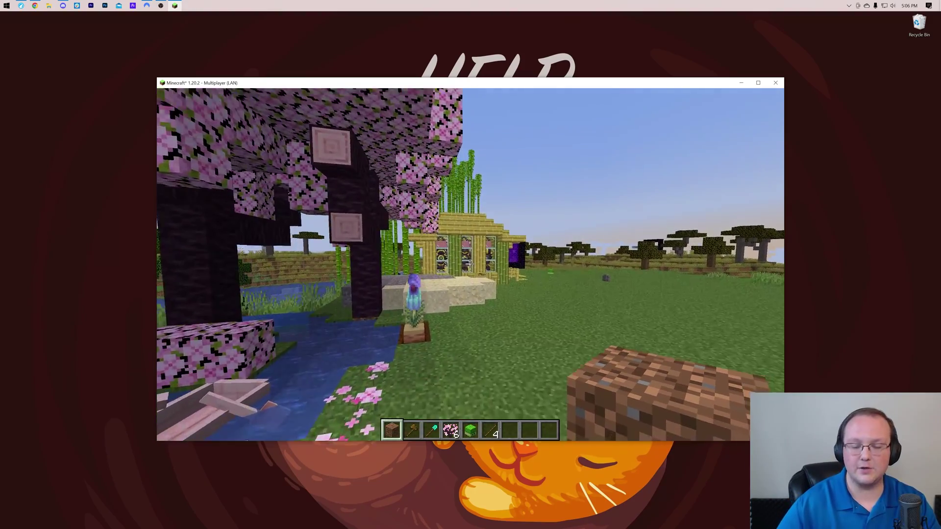
key(w)
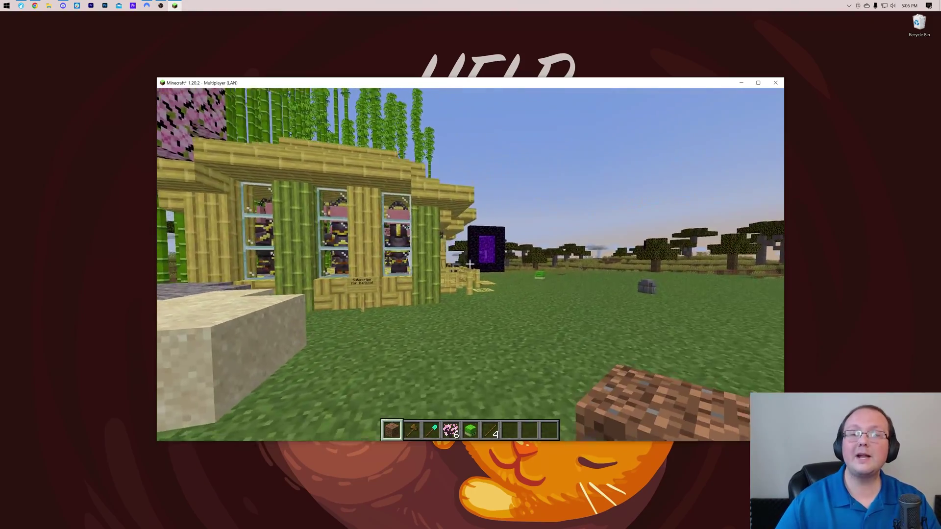
key(w)
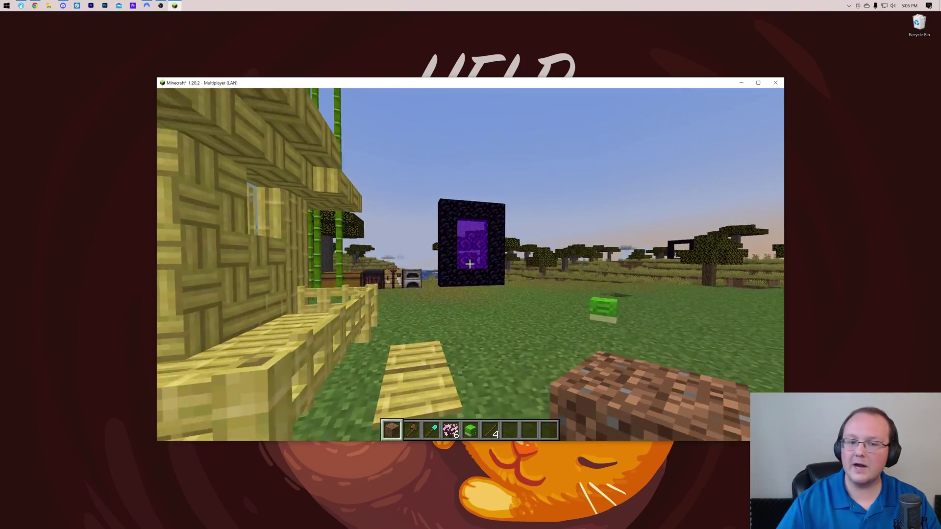
key(w)
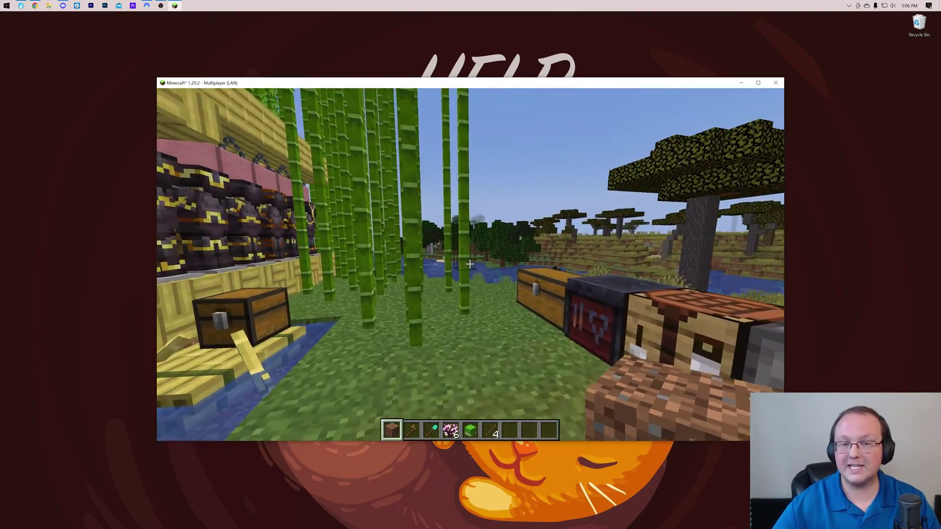
key(w)
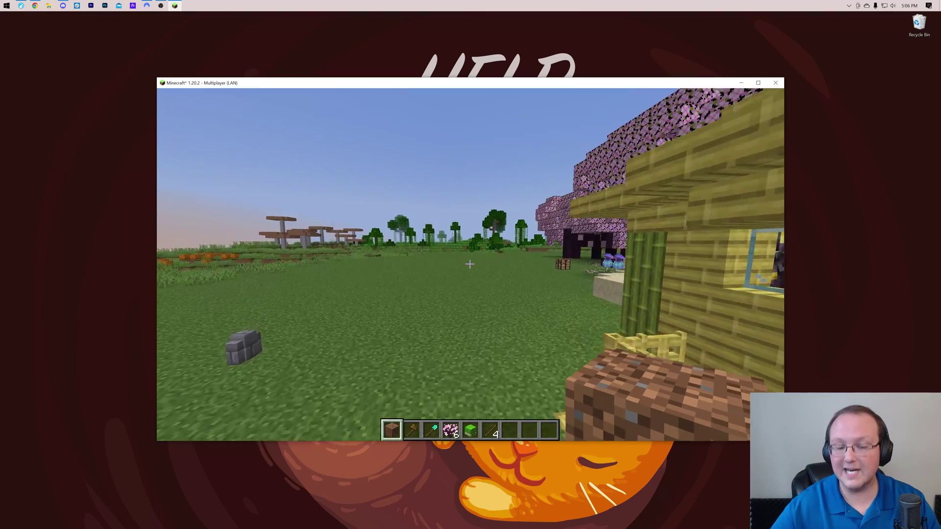
key(w)
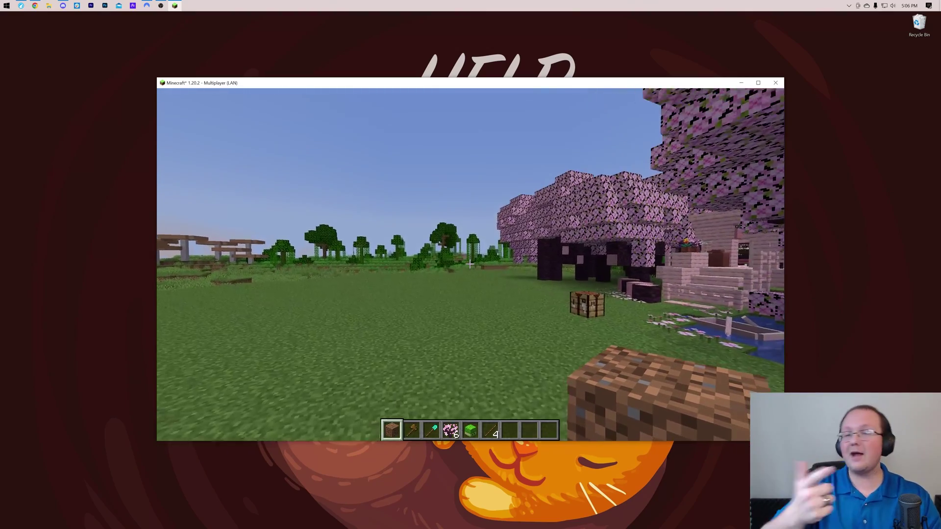
key(w)
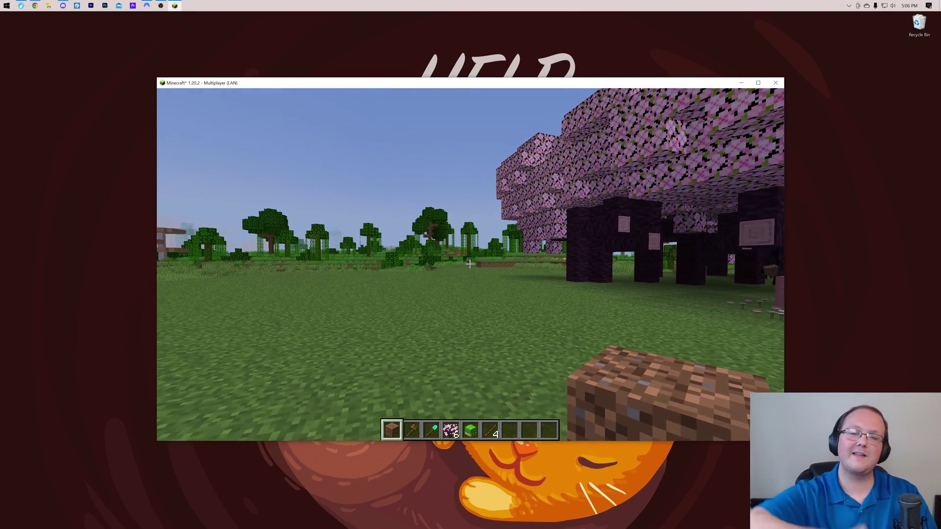